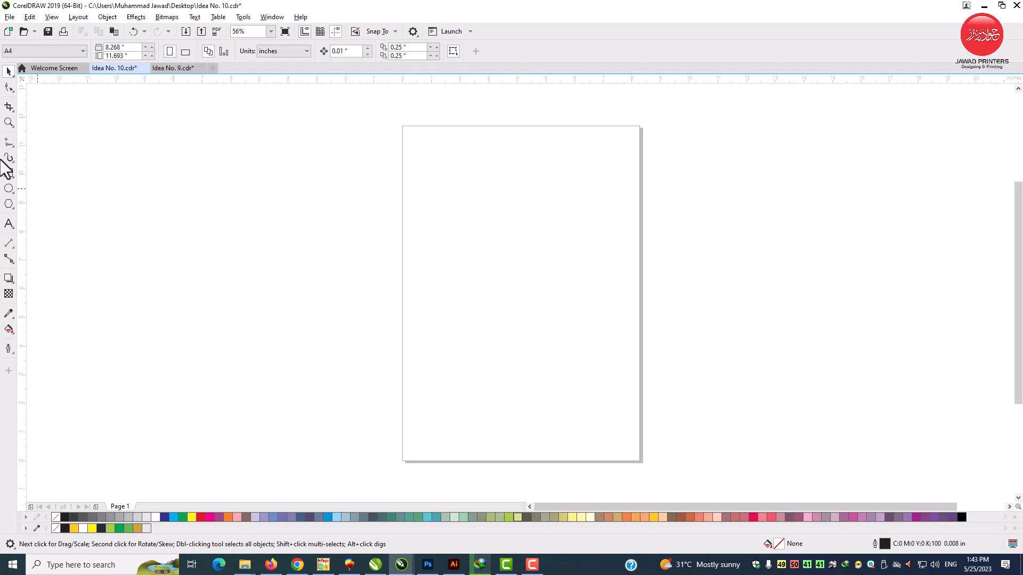
Draw a rectangle on the page and set its size to 3.5 by 2.0 inches
left_click(8, 122)
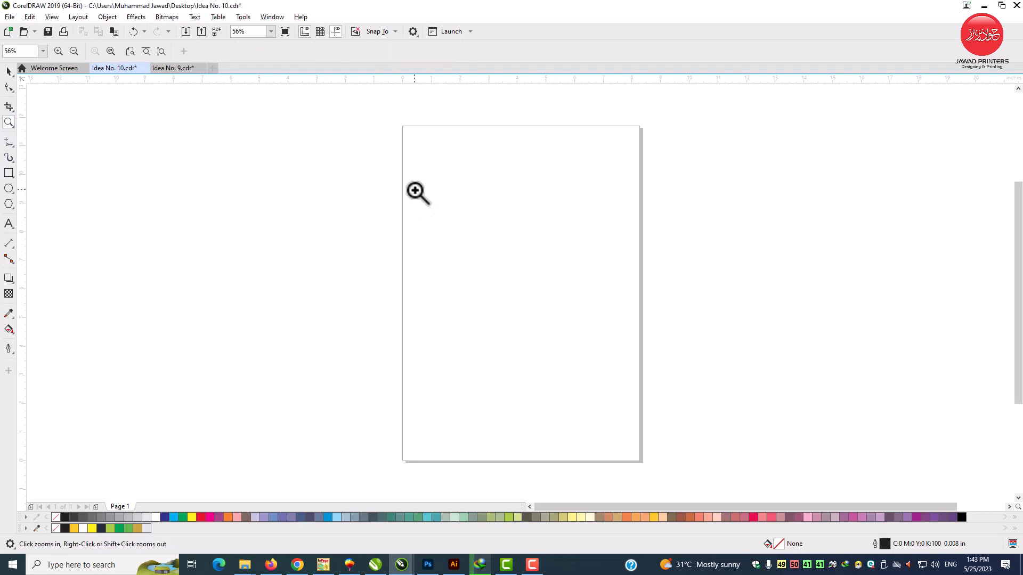
left_click_drag(415, 191, 599, 370)
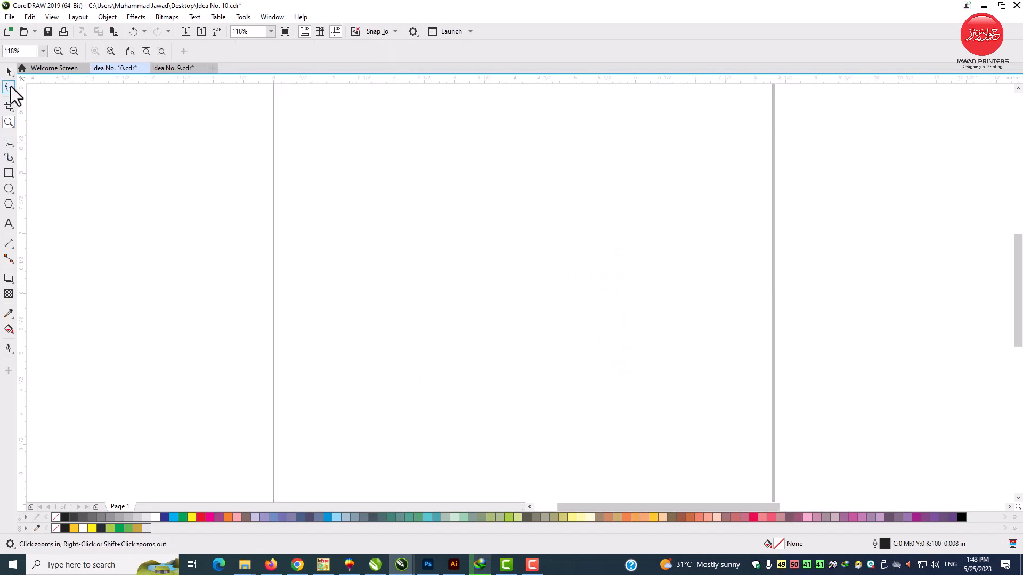
left_click(9, 173)
left_click_drag(439, 237, 613, 338)
left_click(110, 51)
type("3.5")
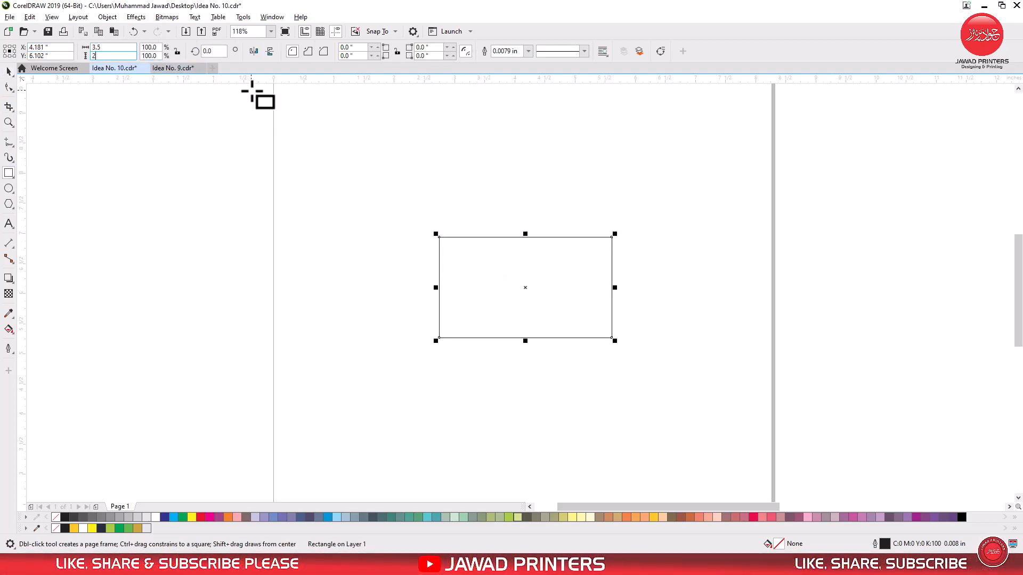
type("2.0")
key("Return")
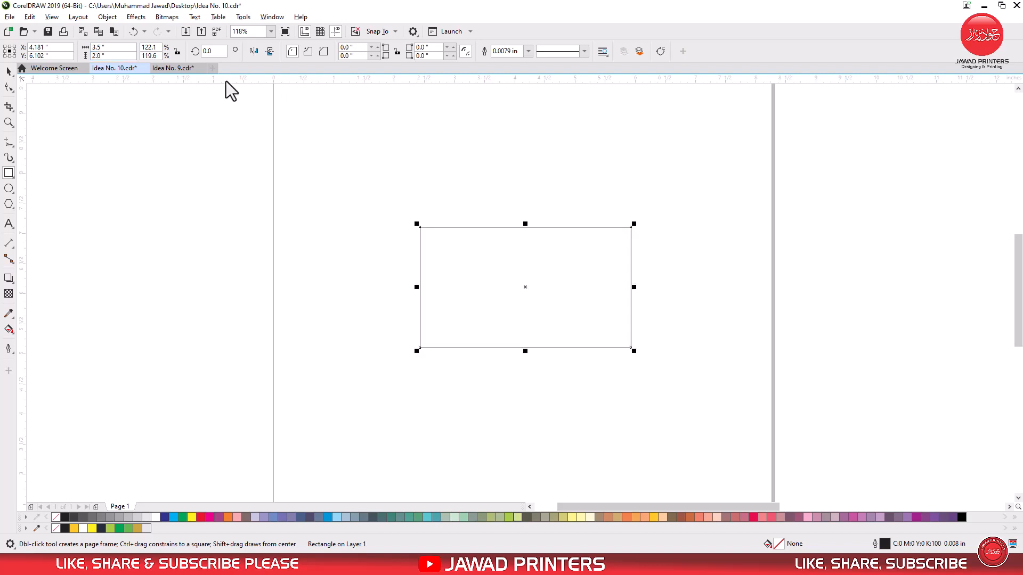
Duplicate the 3.5 by 2.0 inch rectangle and place the copy directly below the original with a small gap
left_click(8, 71)
right_click(467, 239)
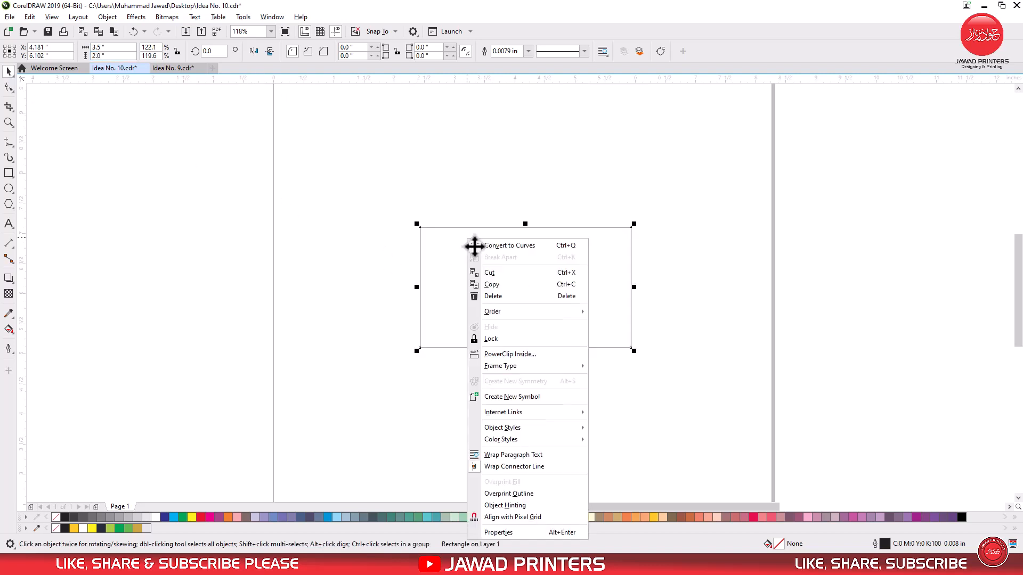
left_click(492, 284)
right_click(515, 177)
left_click(543, 252)
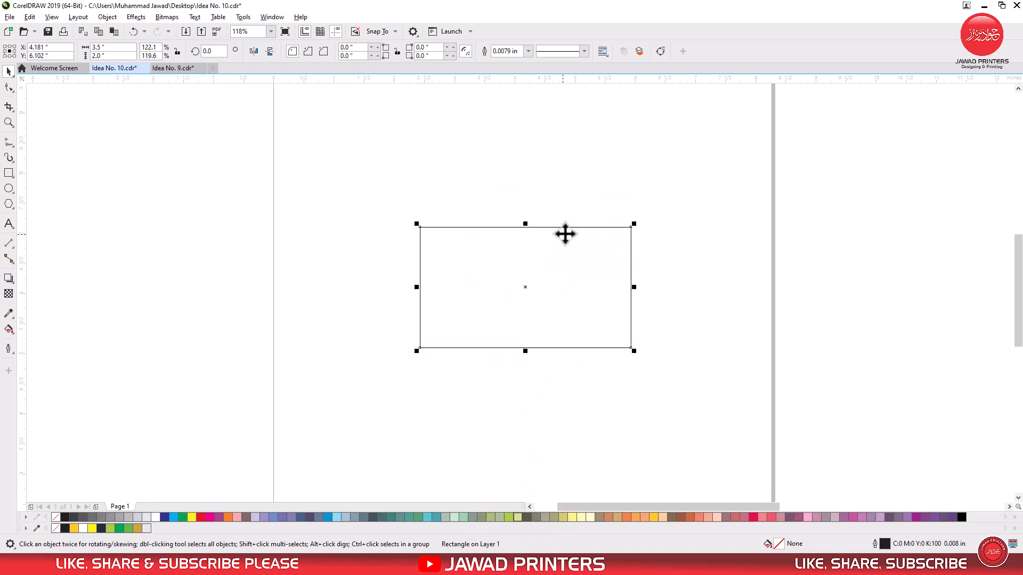
left_click_drag(564, 233, 565, 368)
Group both rectangles, centre them on the page, and ungroup them again
left_click(576, 315, "shift")
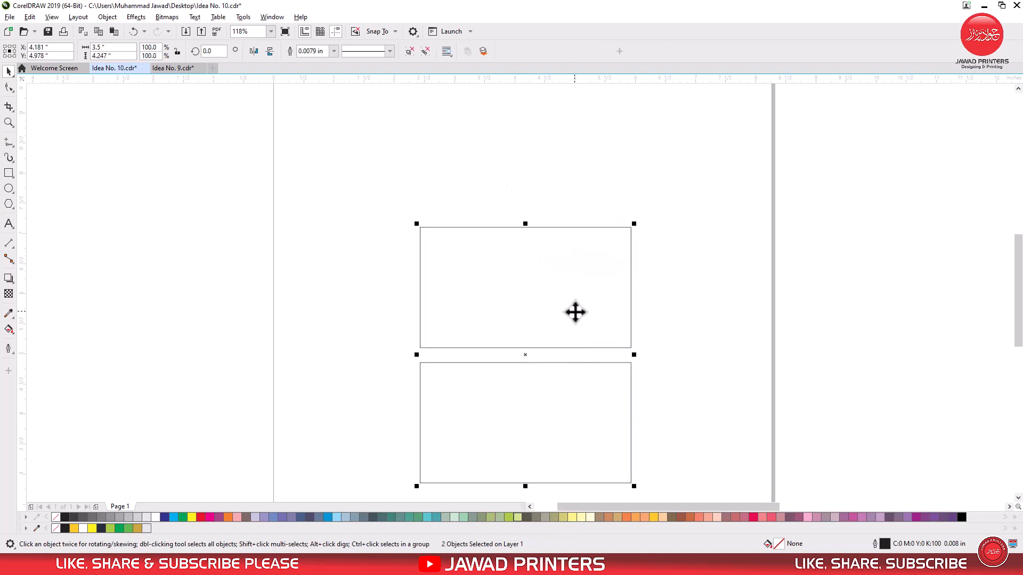
key("ctrl+g")
key("p")
left_click(409, 52)
left_click(446, 151)
key("F2")
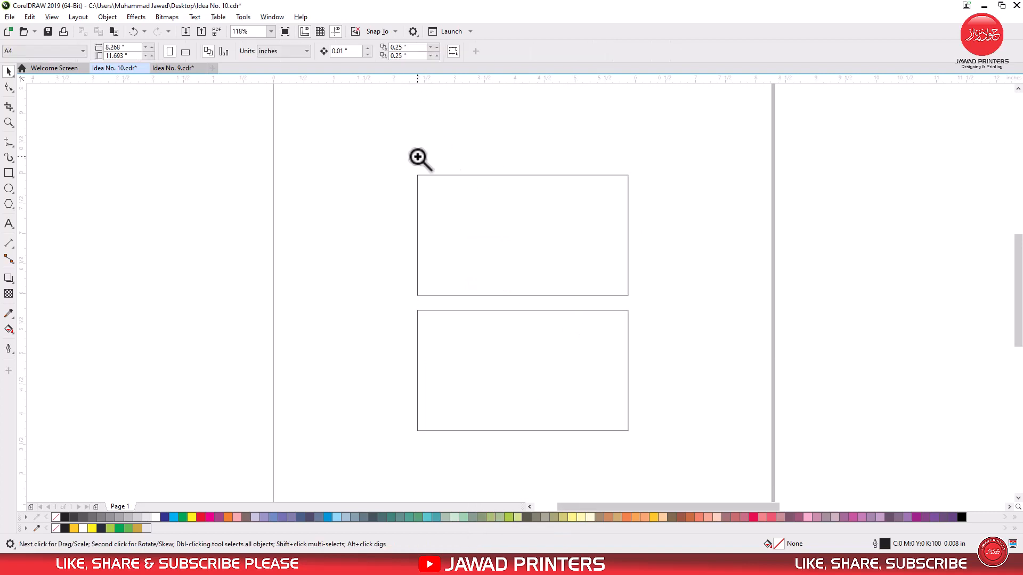
Draw a 3.25 by 1.75 inch rectangle inside the upper card and centre it on the card outline
mouse_move(406, 155)
left_mouse_down()
mouse_move(594, 387)
mouse_move(671, 453)
left_mouse_up()
left_click(9, 173)
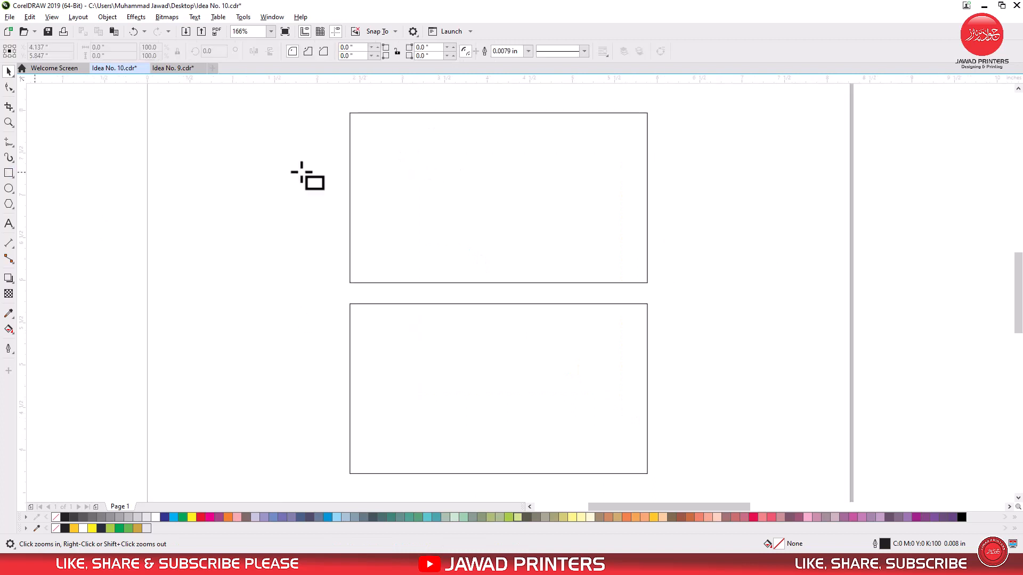
left_click_drag(358, 123, 627, 274)
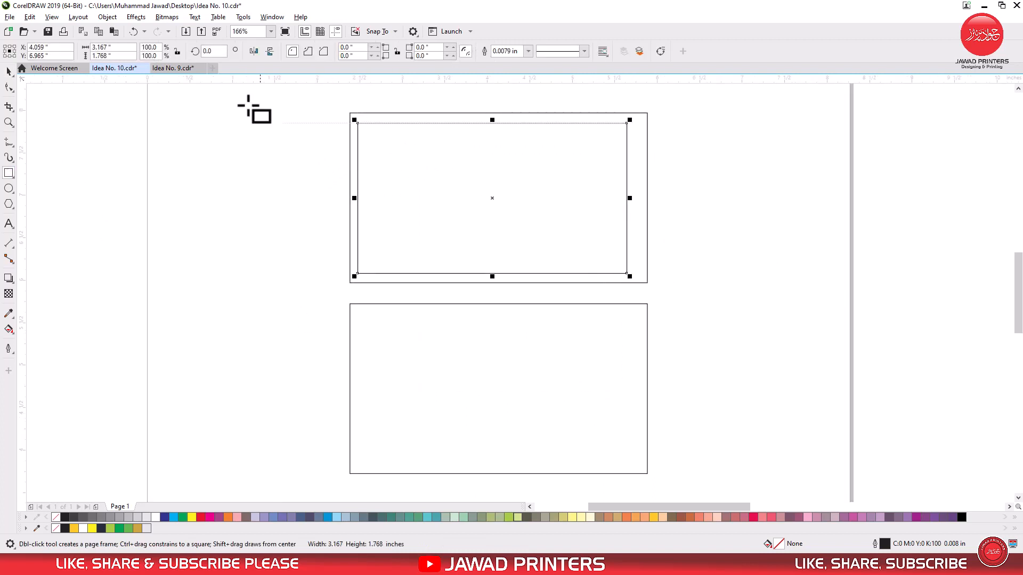
key("space")
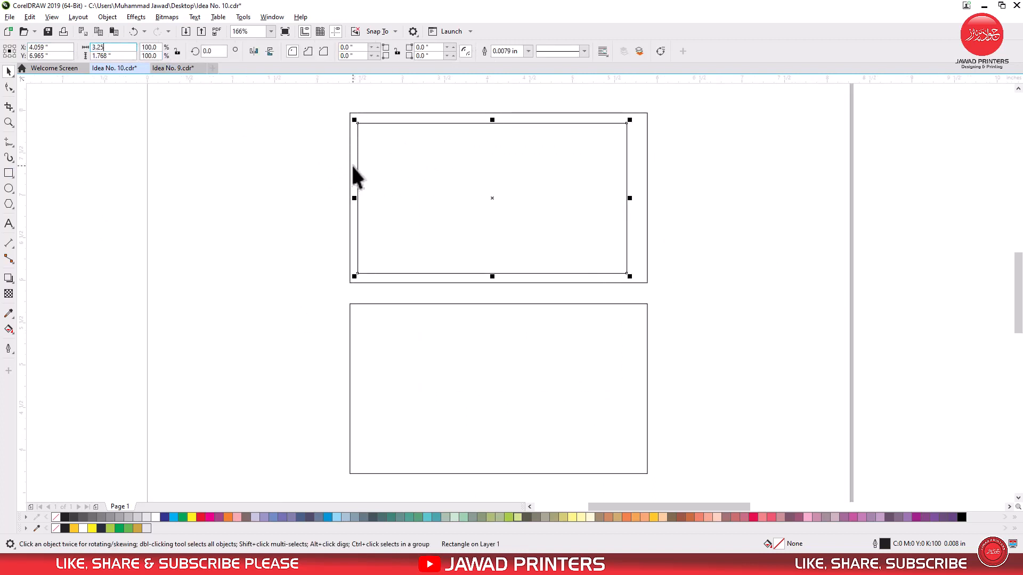
key("Return")
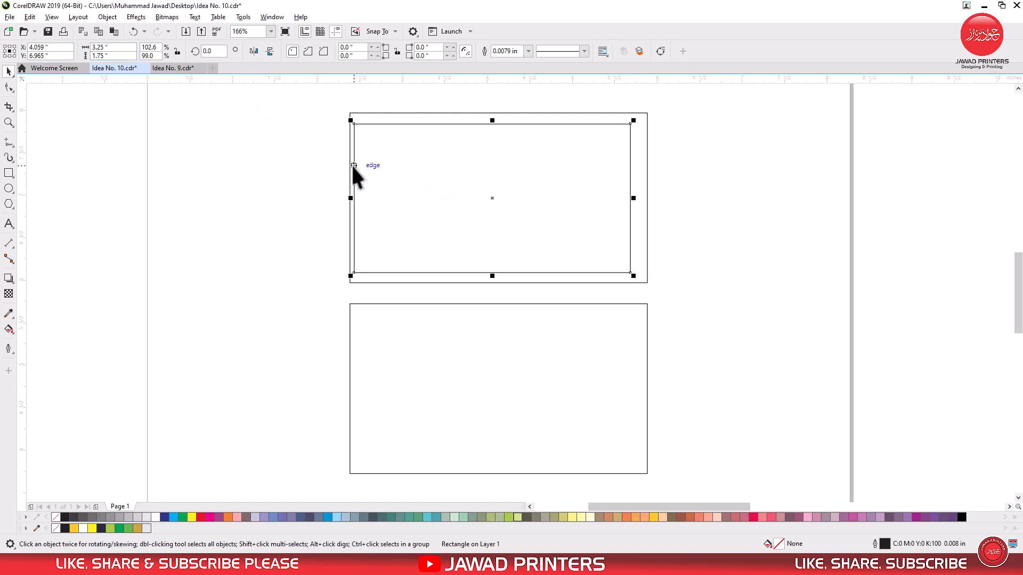
left_click(416, 119, "shift")
left_click(417, 120)
Copy the inner margin rectangle and centre the duplicate inside the lower card
right_click(495, 176)
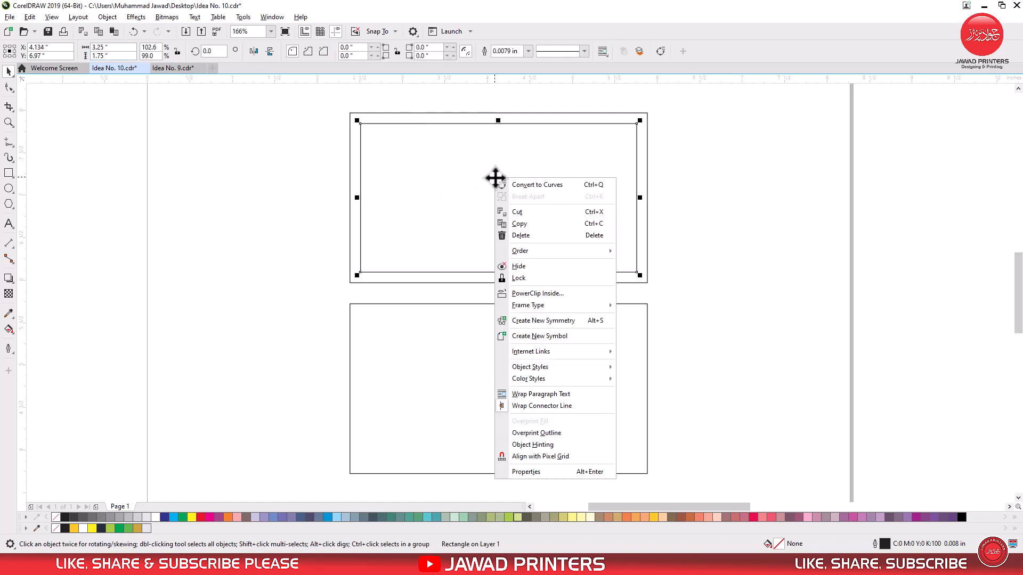
left_click(535, 235)
right_click(713, 176)
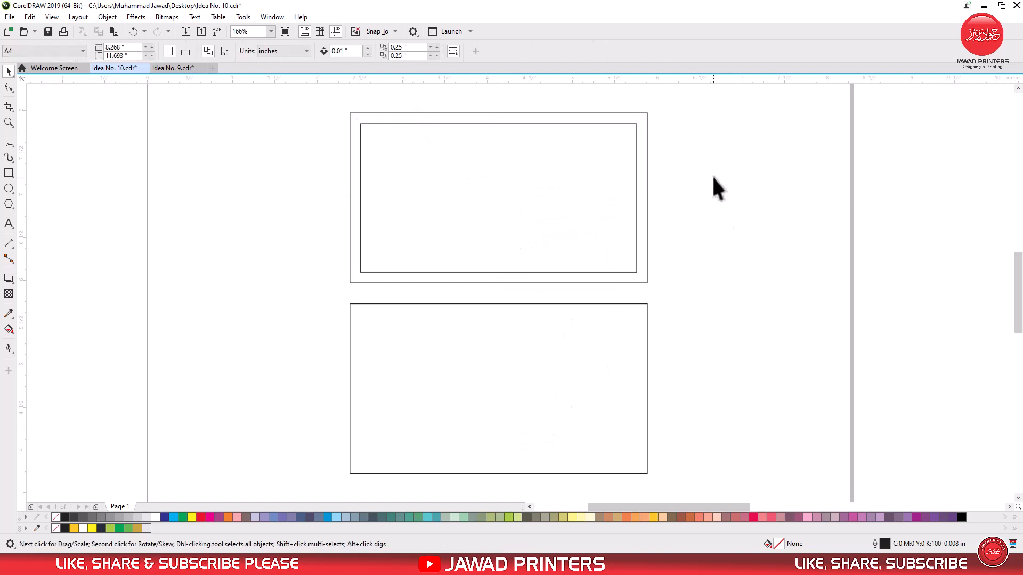
left_click(741, 260)
left_click(603, 355, "shift")
key("e")
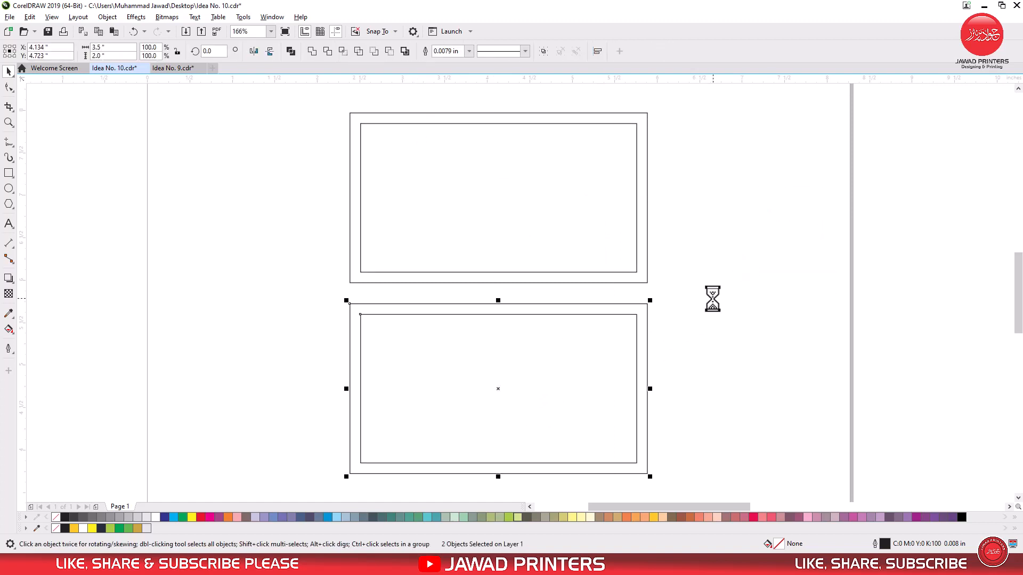
left_click(713, 298)
Place guidelines along all four edges of the upper card's inner rectangle
key("F2")
left_click_drag(342, 106, 575, 253)
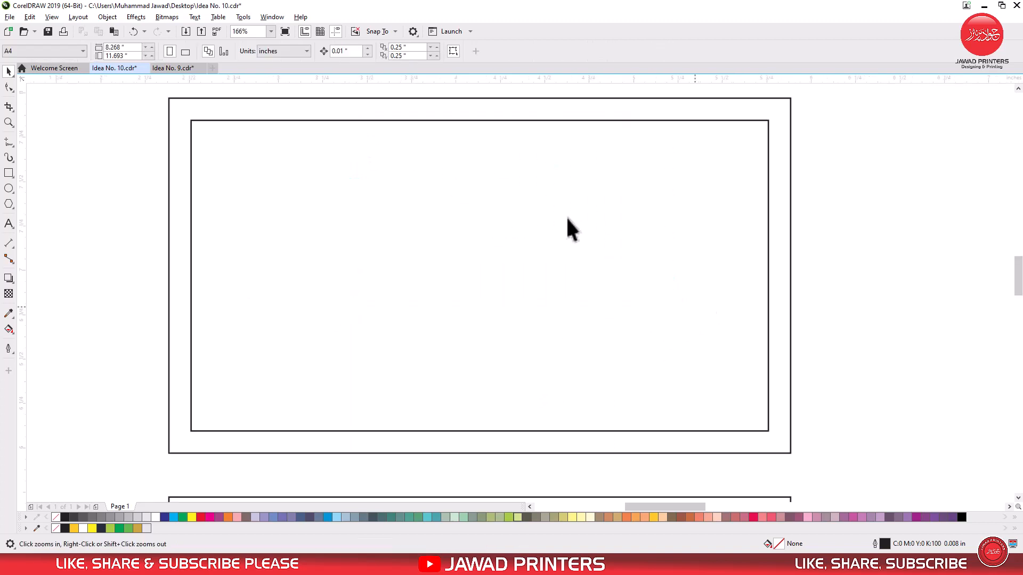
left_click_drag(480, 81, 478, 120)
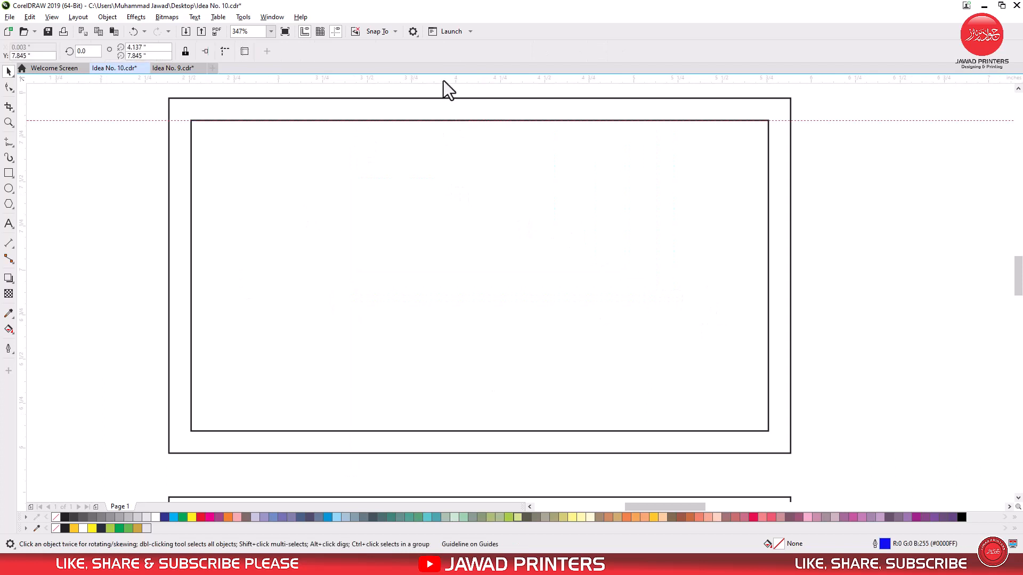
left_click_drag(443, 81, 412, 431)
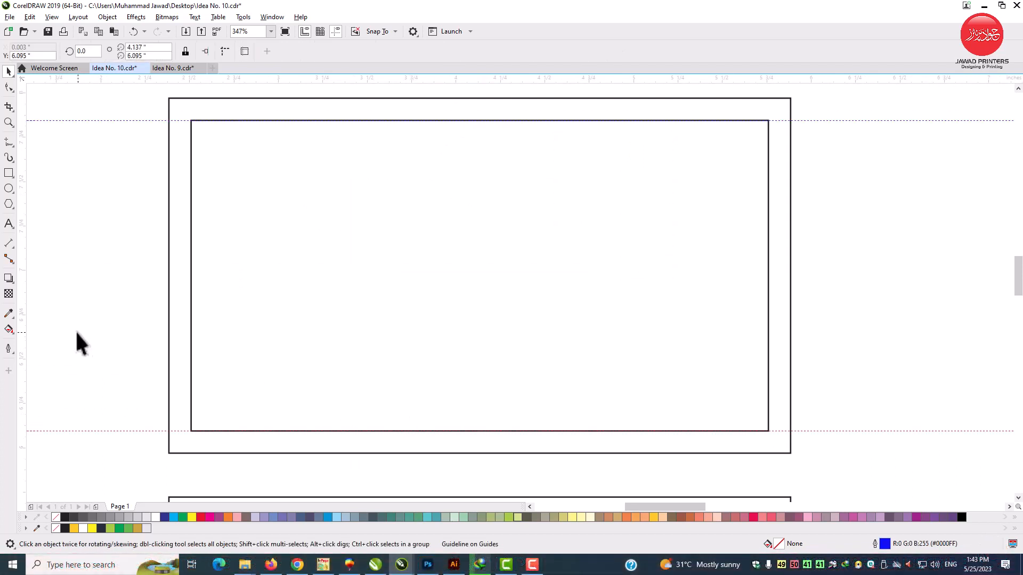
left_click_drag(187, 340, 191, 341)
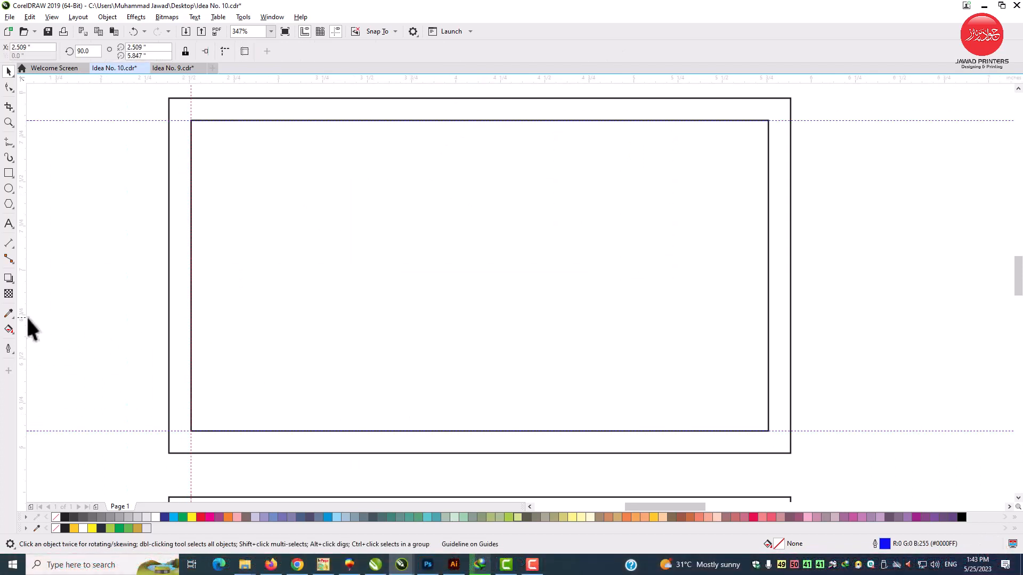
left_click_drag(768, 323, 768, 322)
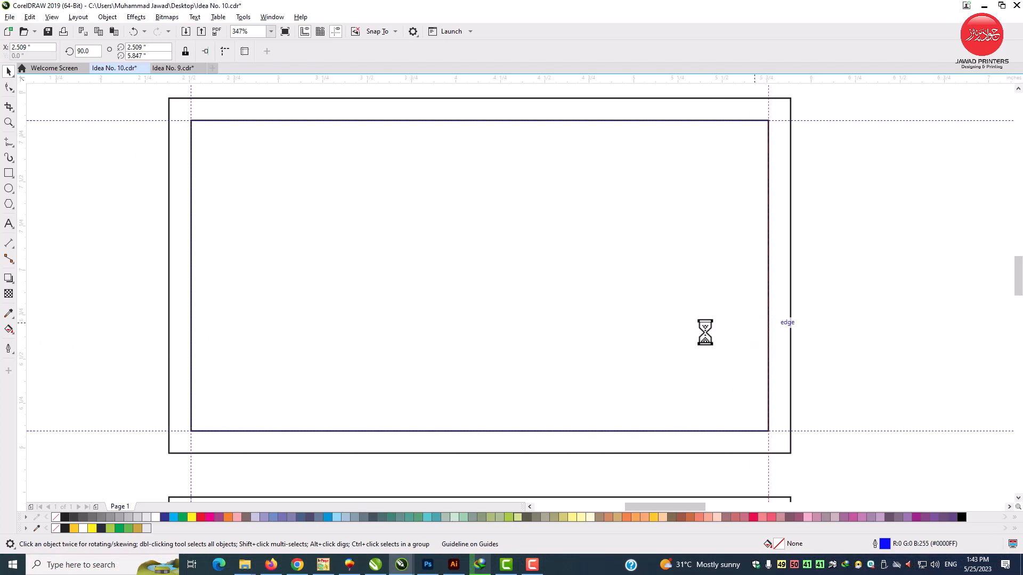
Place horizontal guidelines along the top and bottom edges of the lower card's inner rectangle
scroll(687, 347, "down", 3)
scroll(597, 277, "down", 3)
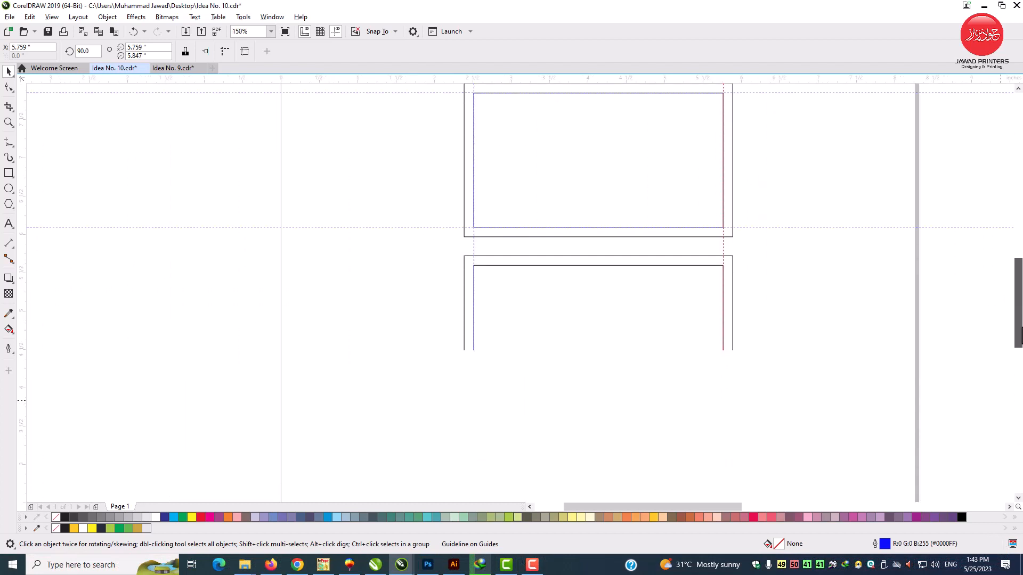
scroll(651, 404, "up", 2)
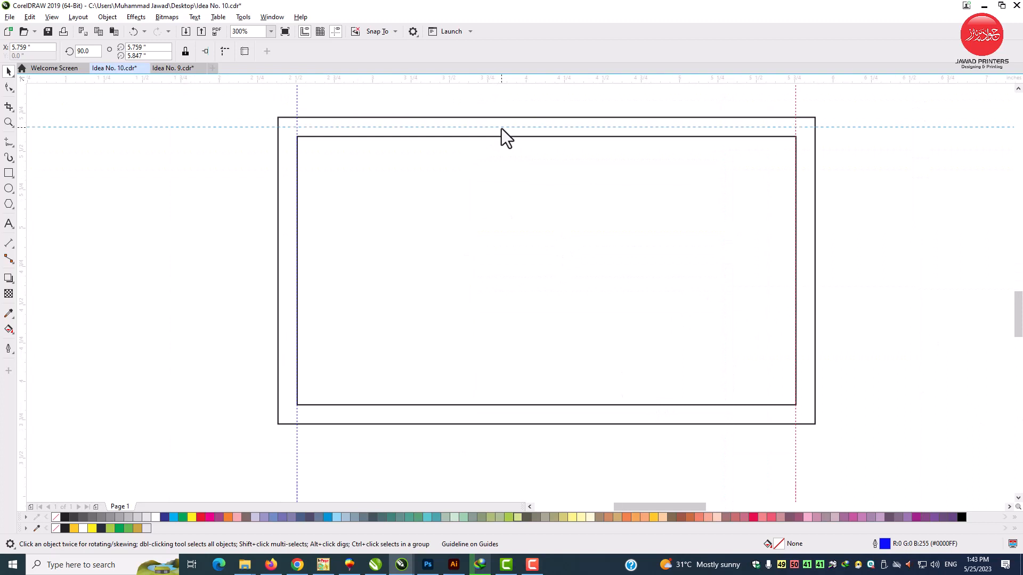
left_click_drag(501, 129, 503, 136)
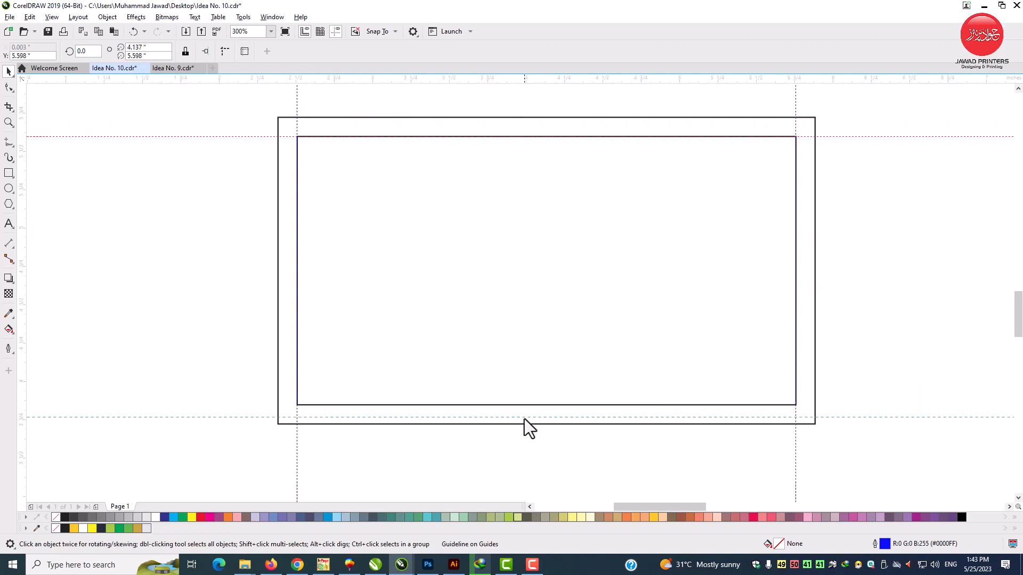
left_click_drag(524, 418, 525, 405)
Delete the inner margin rectangles from both cards, keeping the guidelines
scroll(533, 335, "down", 2)
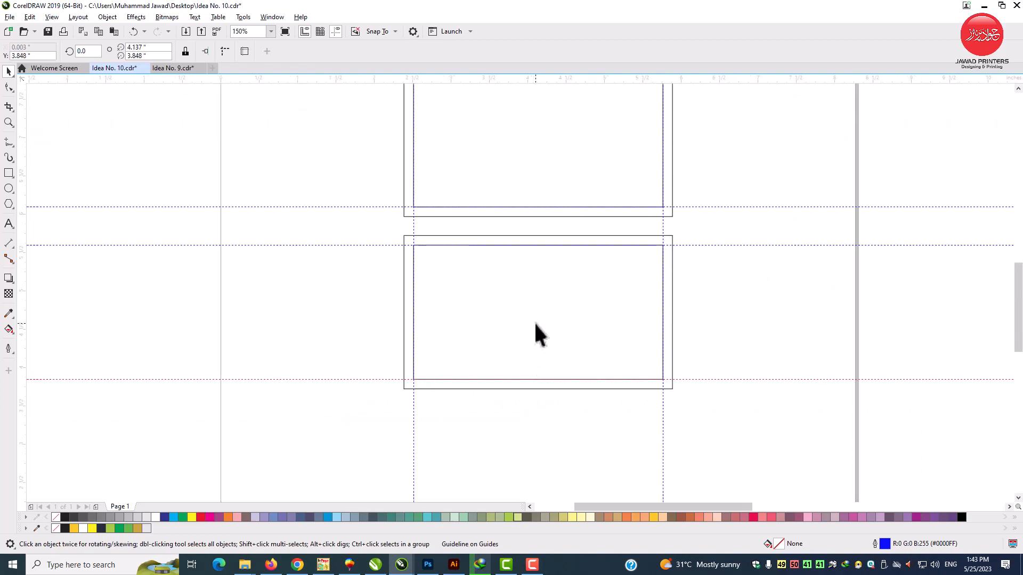
left_click(534, 320)
key("Delete")
left_click(525, 177)
key("Delete")
Move the prepared logo and contact-text elements from far outside the page to beside the left edges of the cards
scroll(526, 272, "down", 1)
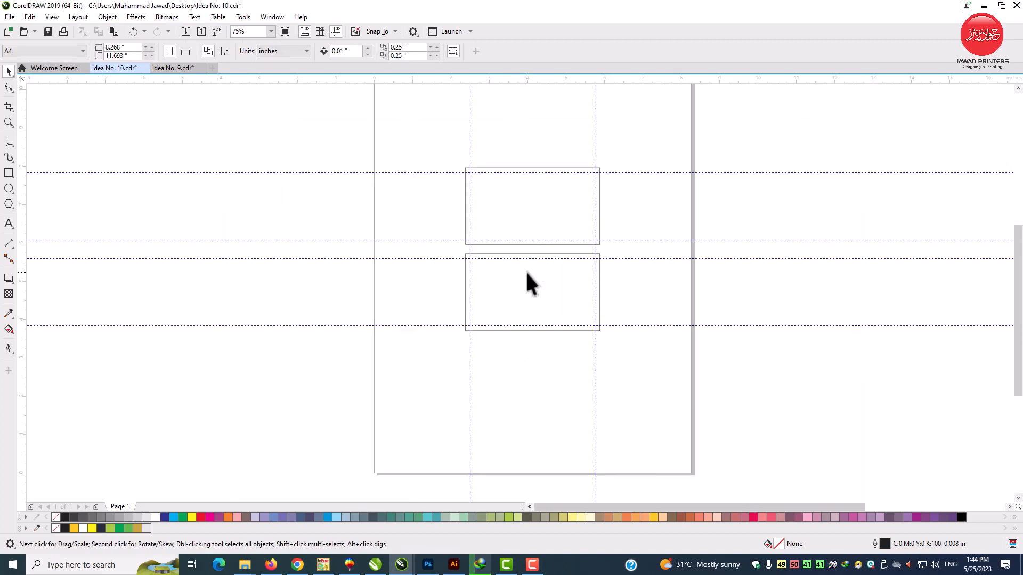
scroll(531, 284, "down", 1)
left_click_drag(996, 287, 994, 285)
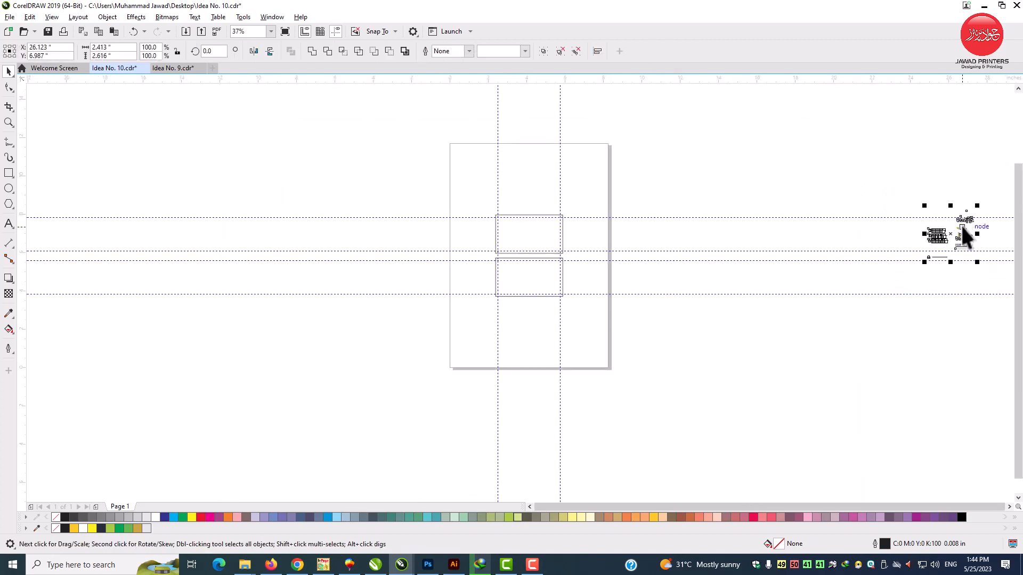
left_click_drag(961, 225, 476, 264)
left_click(465, 186)
Draw a 3.5 inch wide strip about 0.49 inches tall along the bottom edge of the upper card
left_click(8, 122)
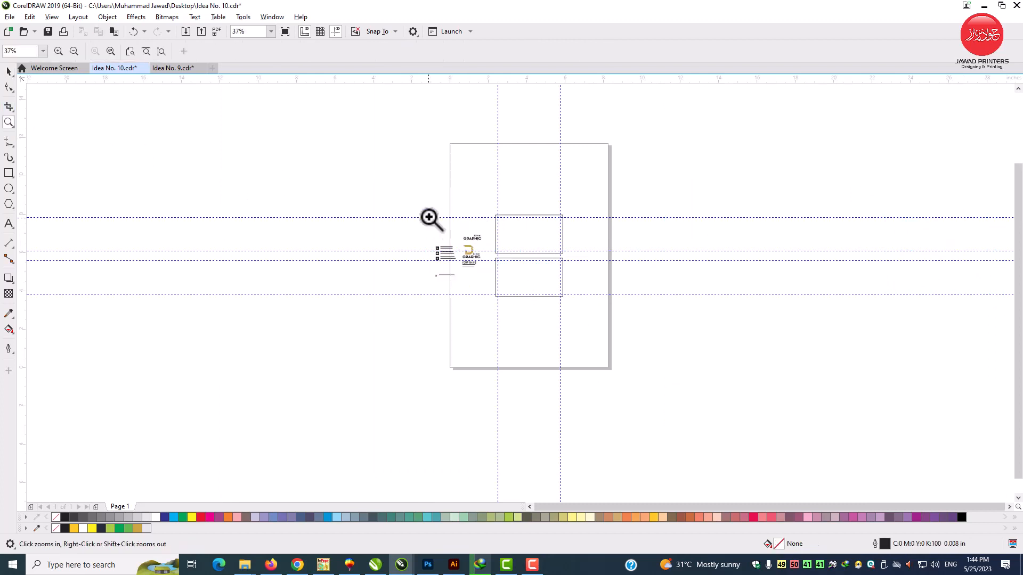
left_click_drag(426, 211, 537, 275)
left_click_drag(578, 301, 579, 302)
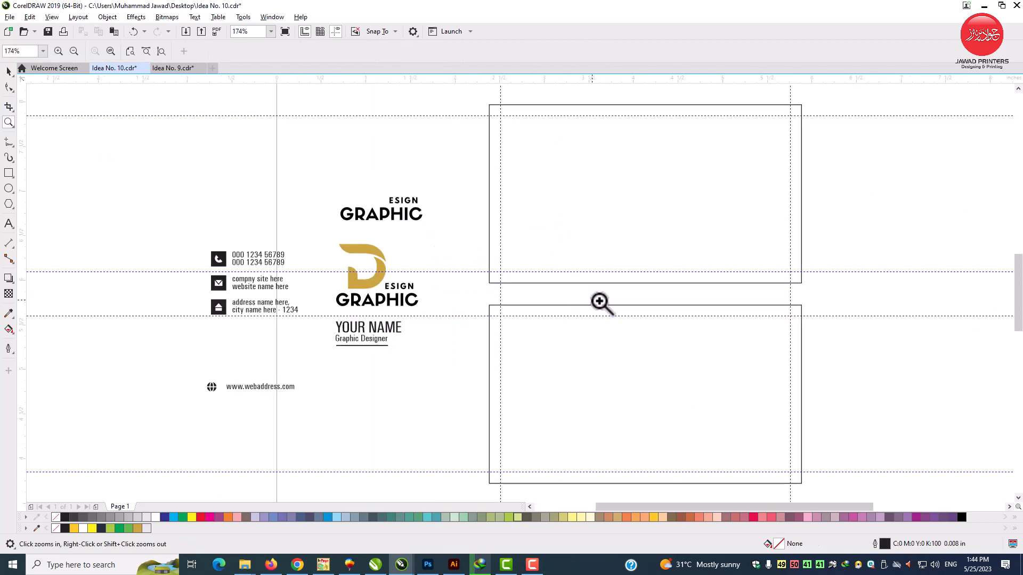
left_click(8, 71)
left_click(605, 237)
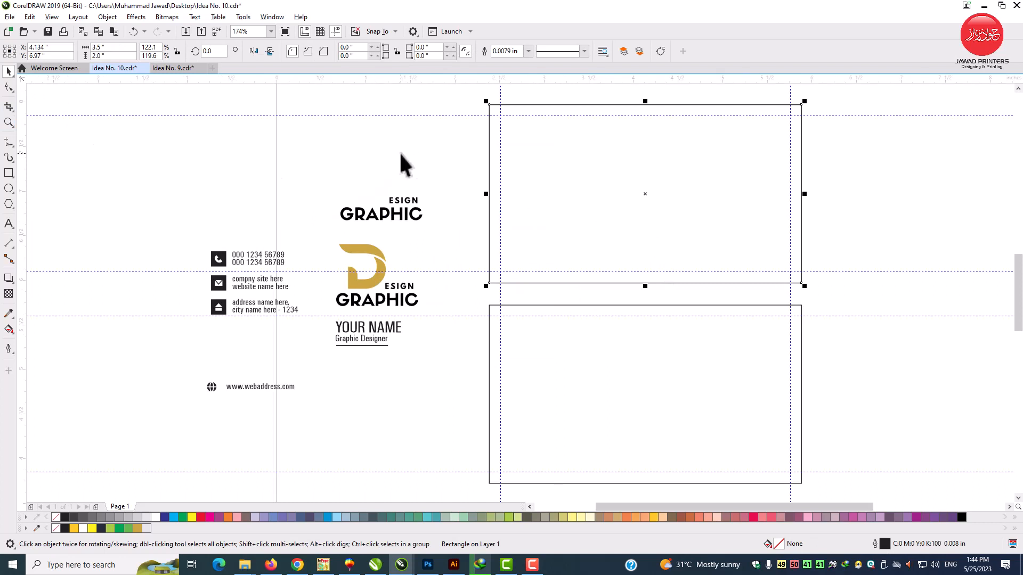
left_click(8, 122)
left_click_drag(637, 223, 844, 375)
left_click(8, 71)
left_click(9, 173)
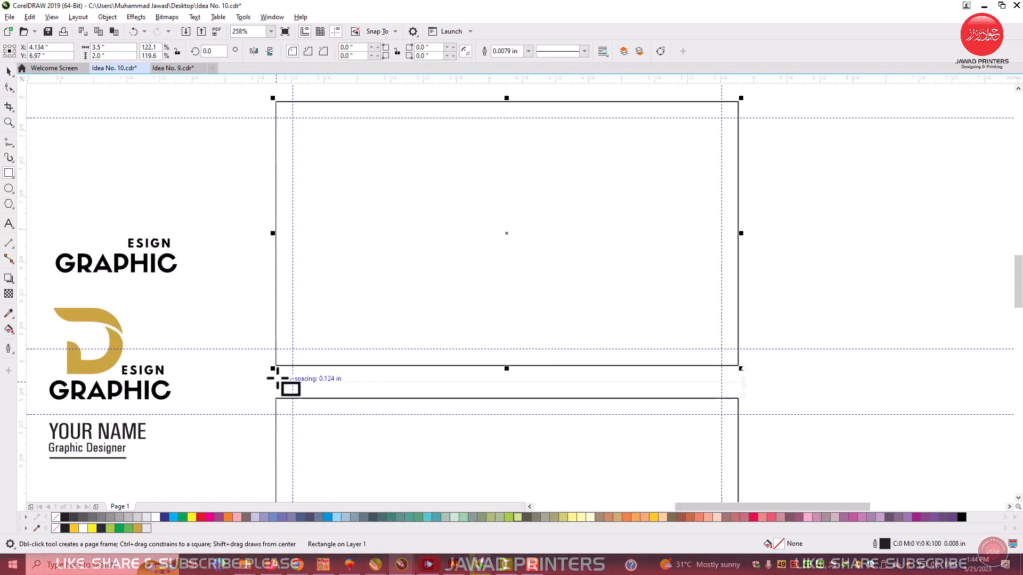
left_click_drag(276, 366, 738, 301)
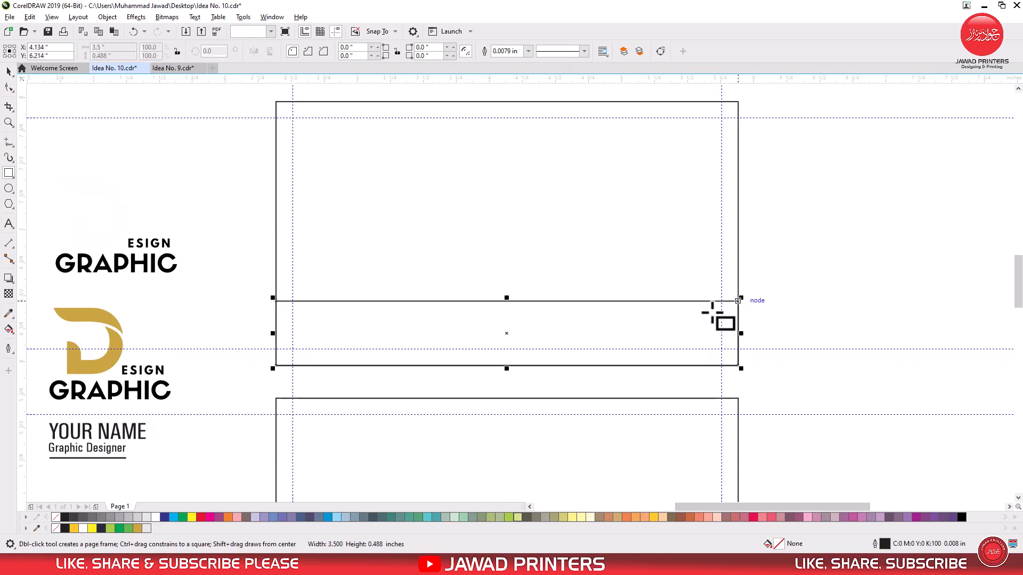
Fill the strip at the bottom of the upper card with black (K:100) and deselect it
left_click(11, 73)
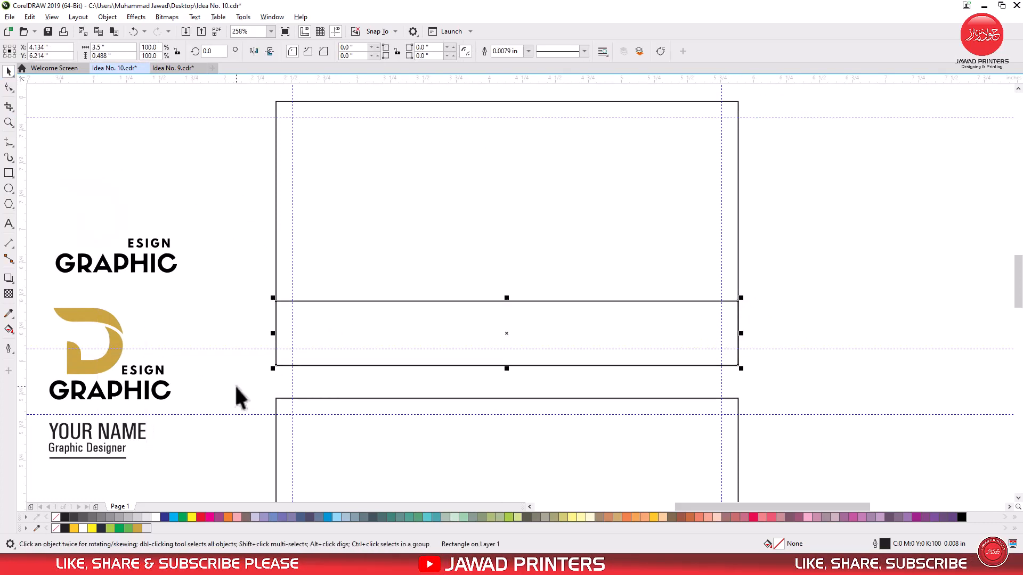
left_click(65, 527)
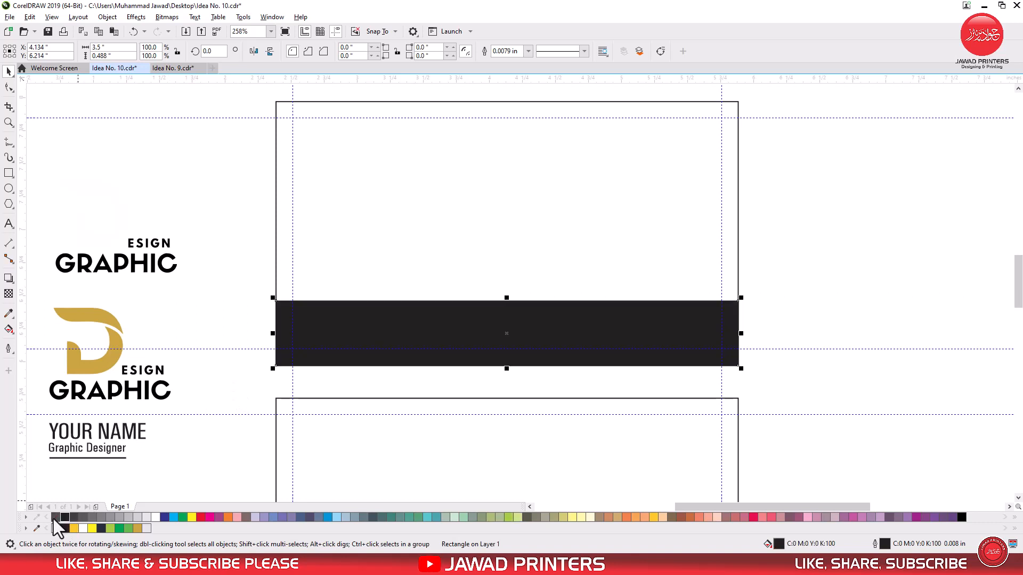
left_click(250, 287)
Draw a thin 3.5 inch wide strip about 0.13 inches tall directly above the black band on the upper card
left_click(9, 172)
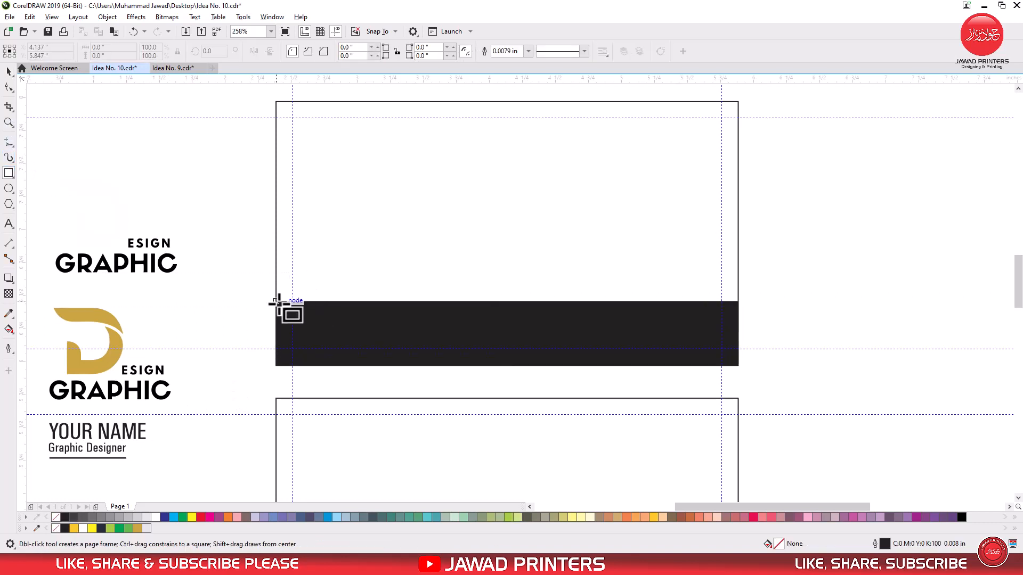
left_click_drag(276, 302, 739, 284)
left_click(8, 70)
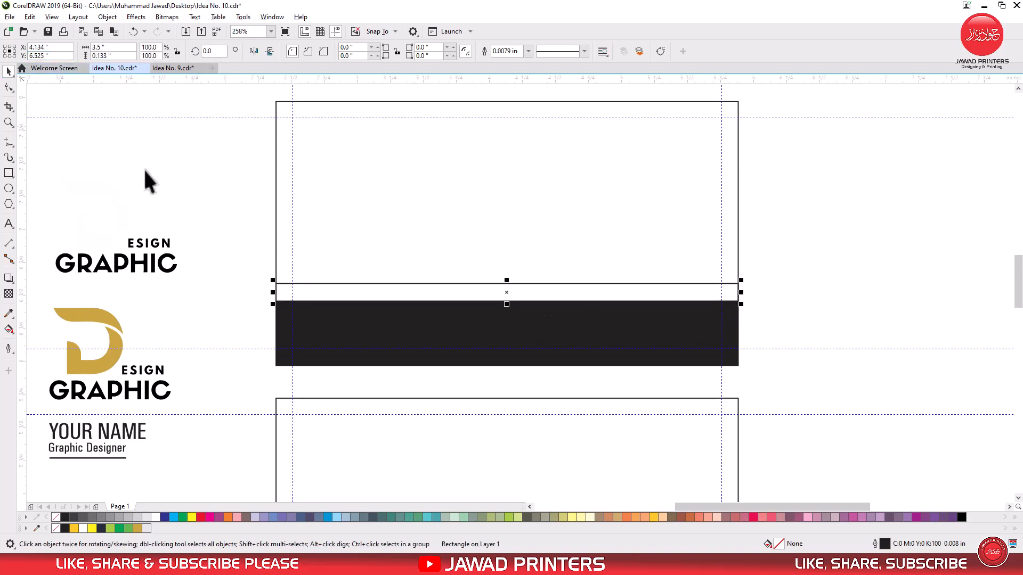
Make the thin strip white with no outline, and fill the upper card's background gold (R203 G165 B58) with no outline
left_click(57, 526)
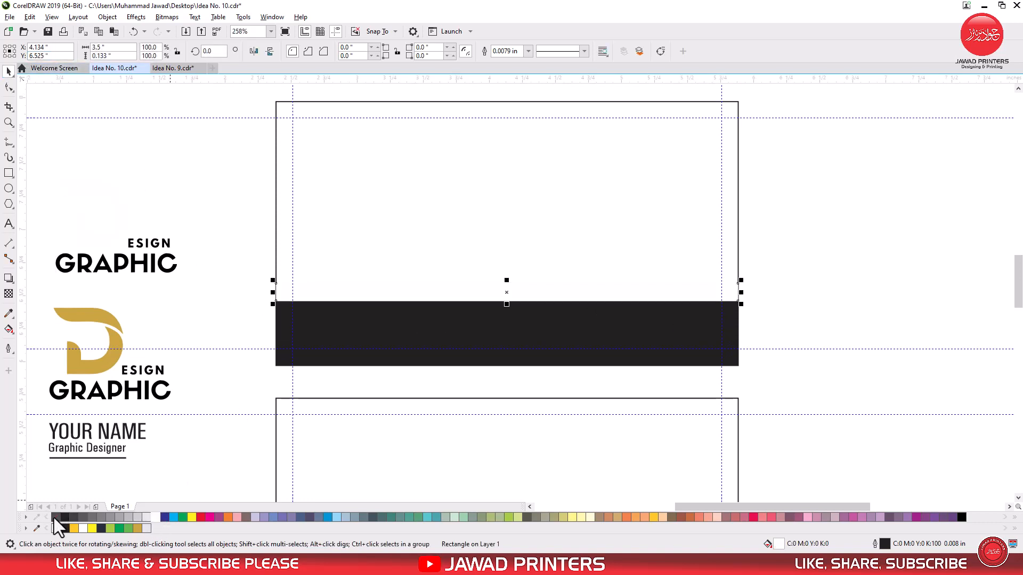
left_click(384, 235)
left_click(138, 529)
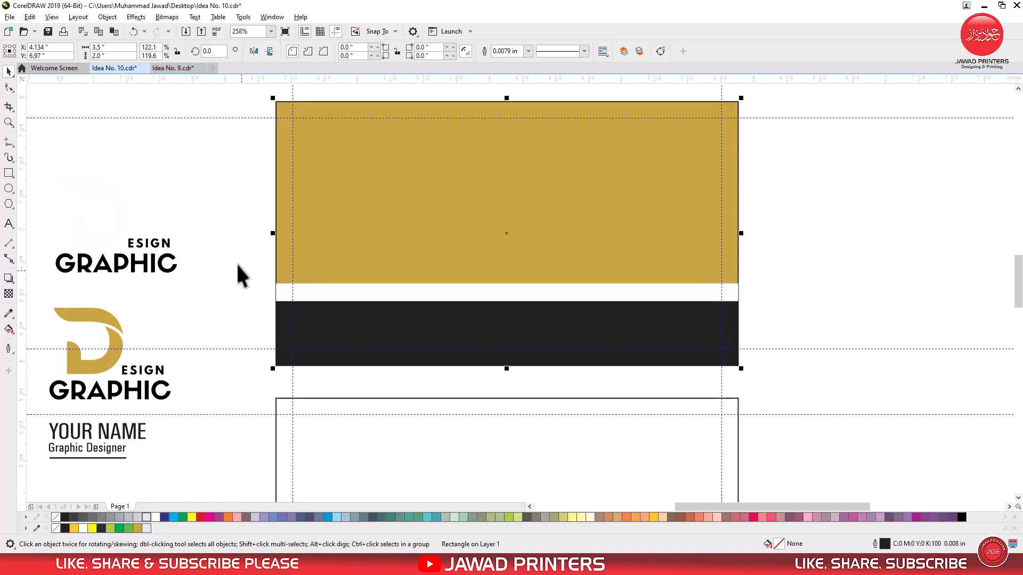
right_click(54, 520)
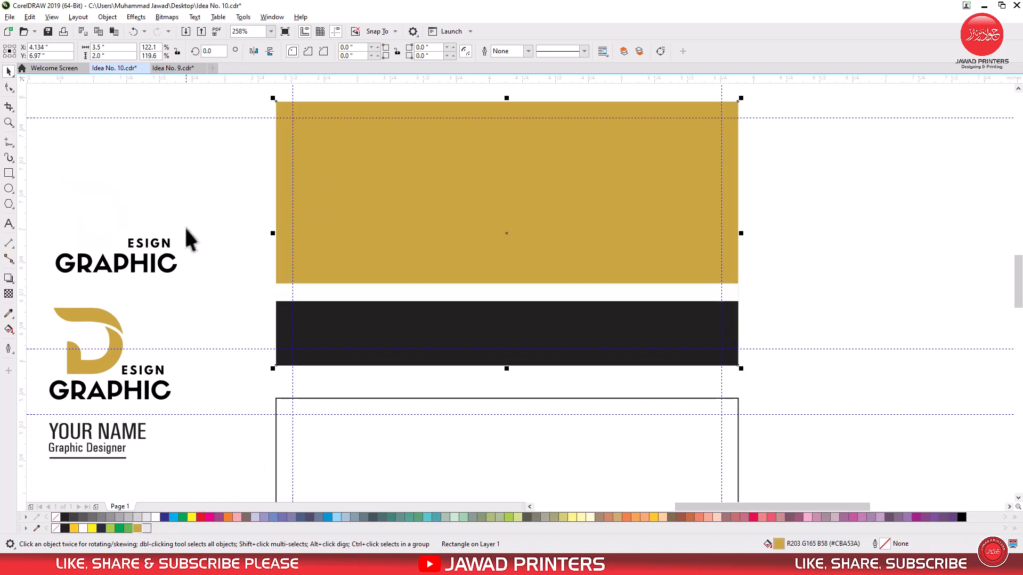
left_click(210, 203)
Draw a rectangle about 1.25 by 0.18 inches at the upper card's top edge and centre it horizontally on the card
left_click(9, 174)
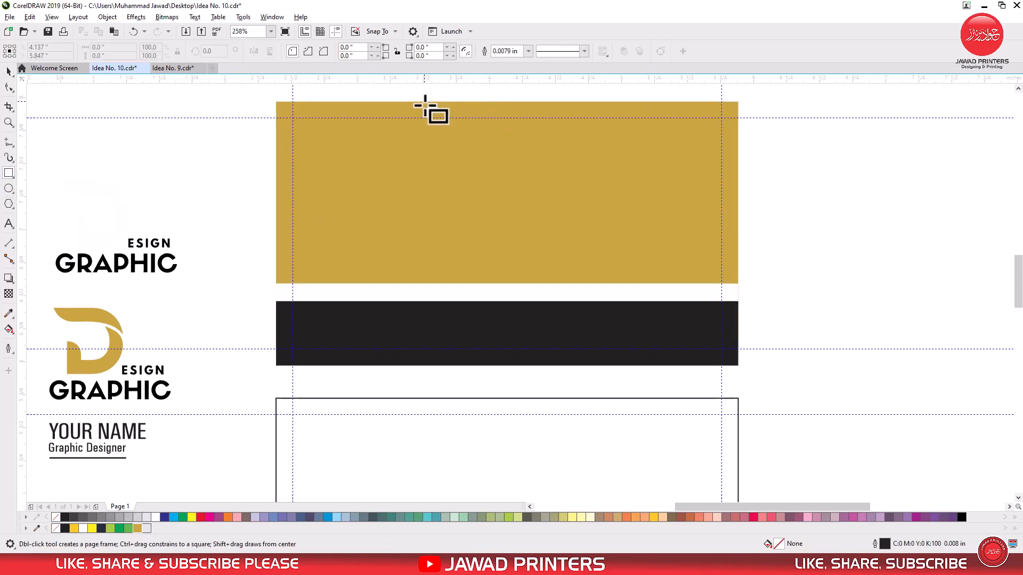
left_click_drag(424, 101, 590, 127)
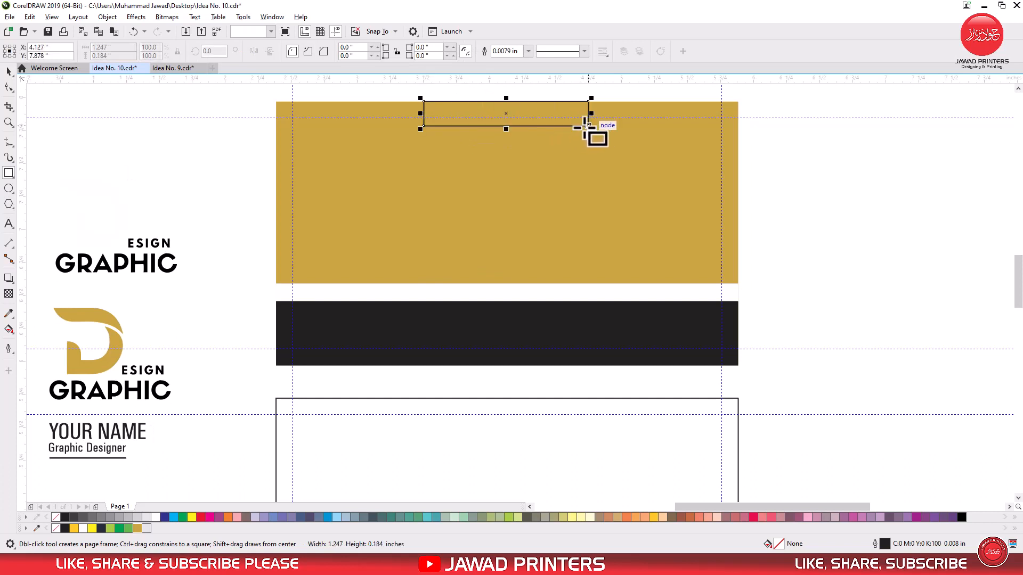
left_click(8, 70)
left_click(502, 199)
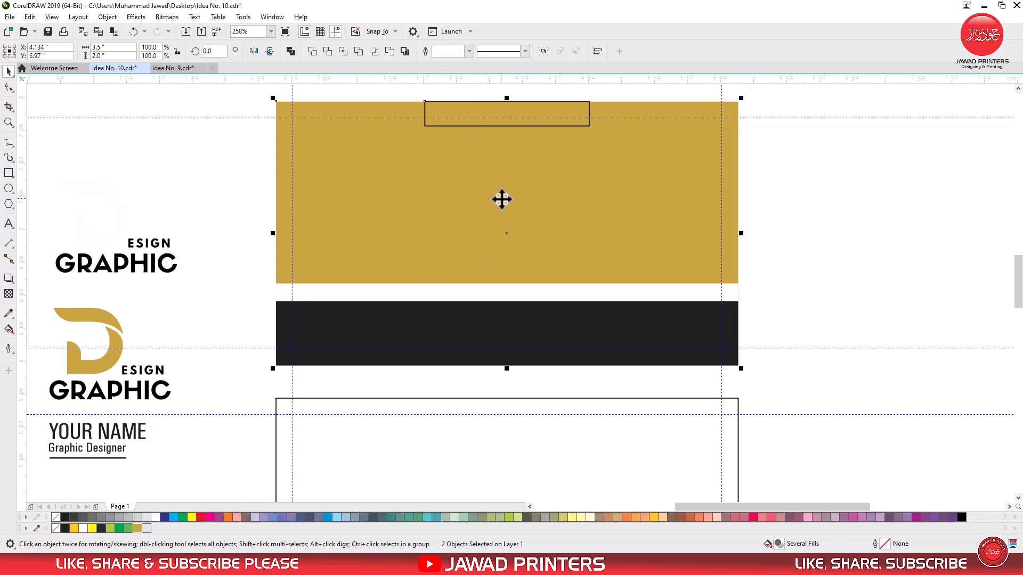
Round the two bottom corners of the small rectangle at the upper card's top edge by 0.09 inches
left_click(425, 126)
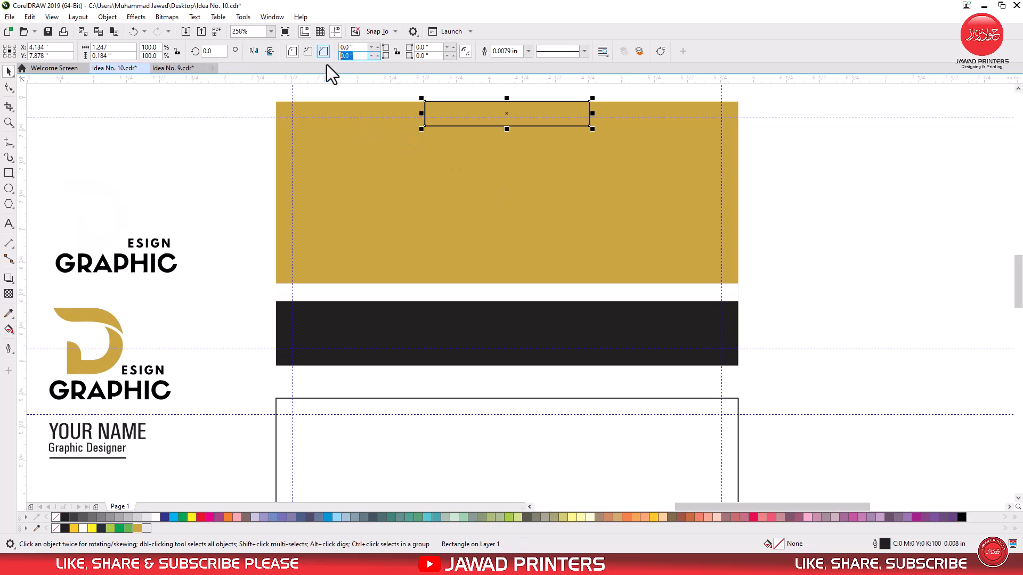
type("0.09")
key("Return")
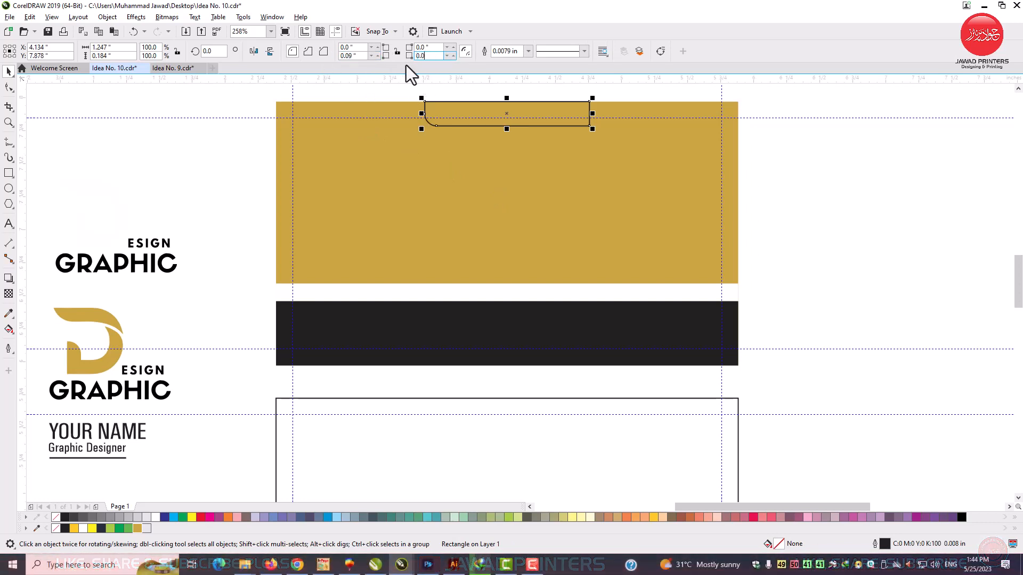
type("0.09")
key("Return")
Fill the rounded tab on the gold area with white, without an outline, and deselect it
left_click(659, 185)
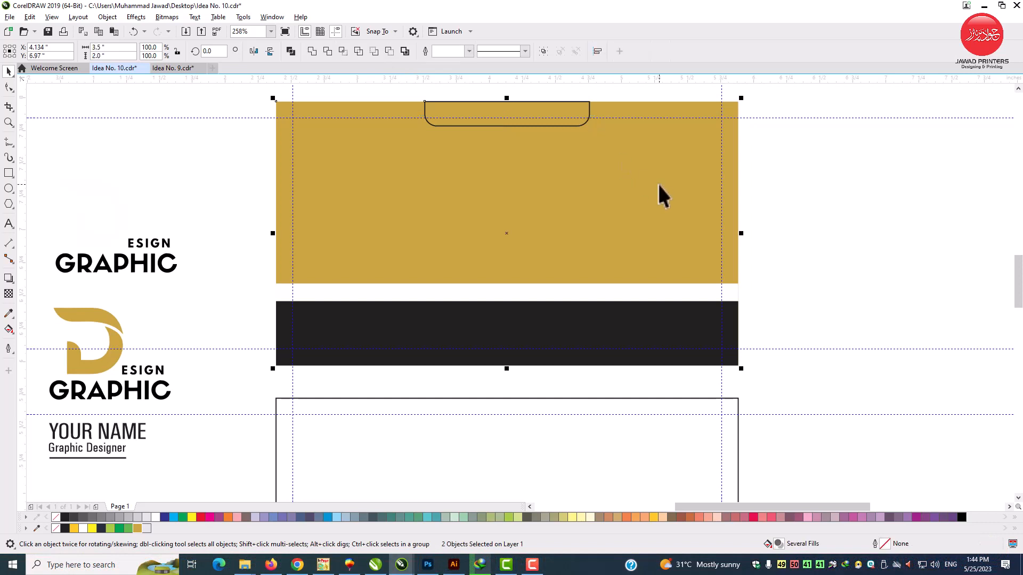
left_click(659, 185, "shift")
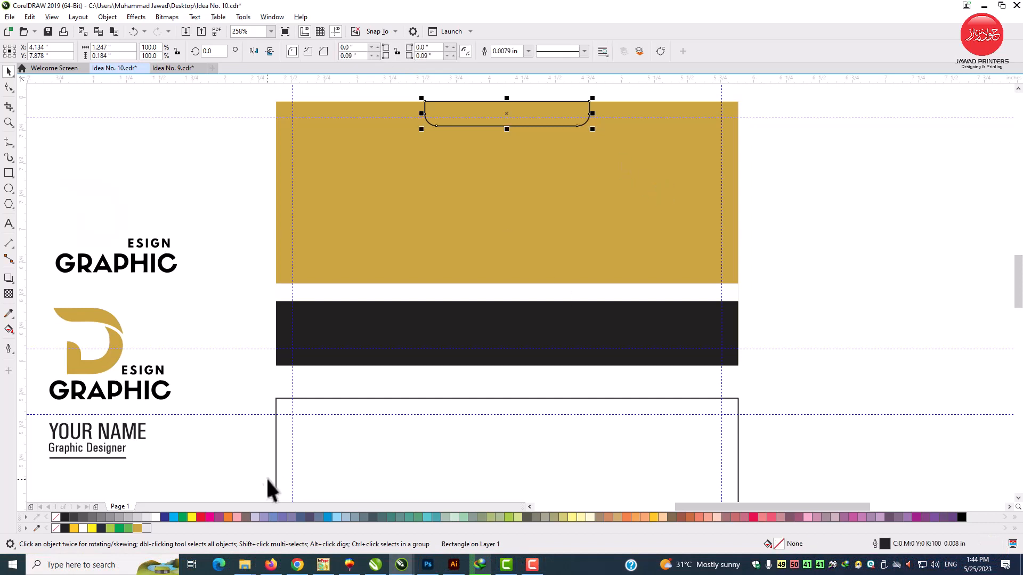
left_click(151, 519)
left_click(863, 267)
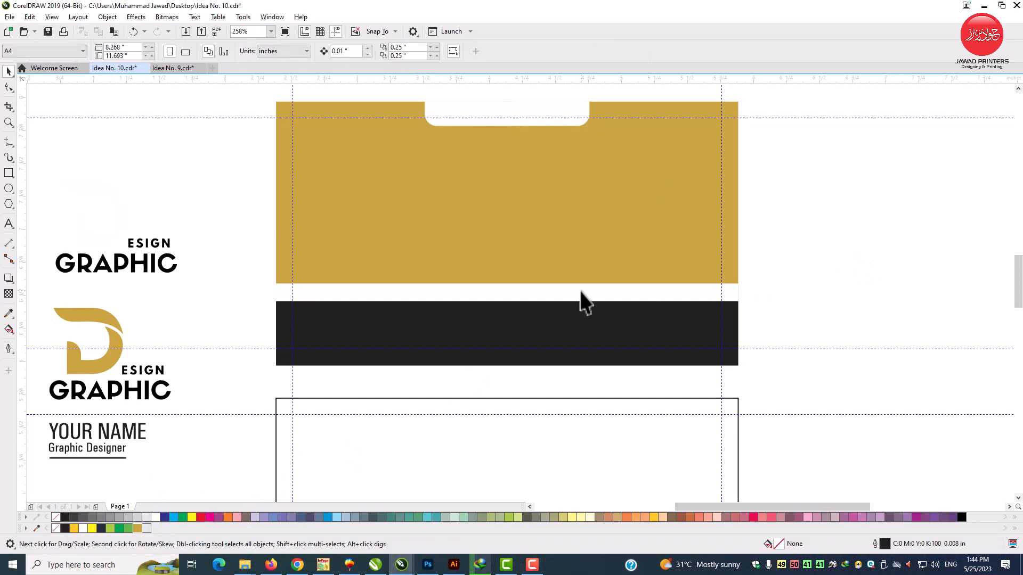
Draw a rectangle covering the right half of the lower card, from its vertical centre to its right edge
scroll(580, 299, "down", 3)
key("z")
left_click_drag(426, 208, 676, 488)
key("space")
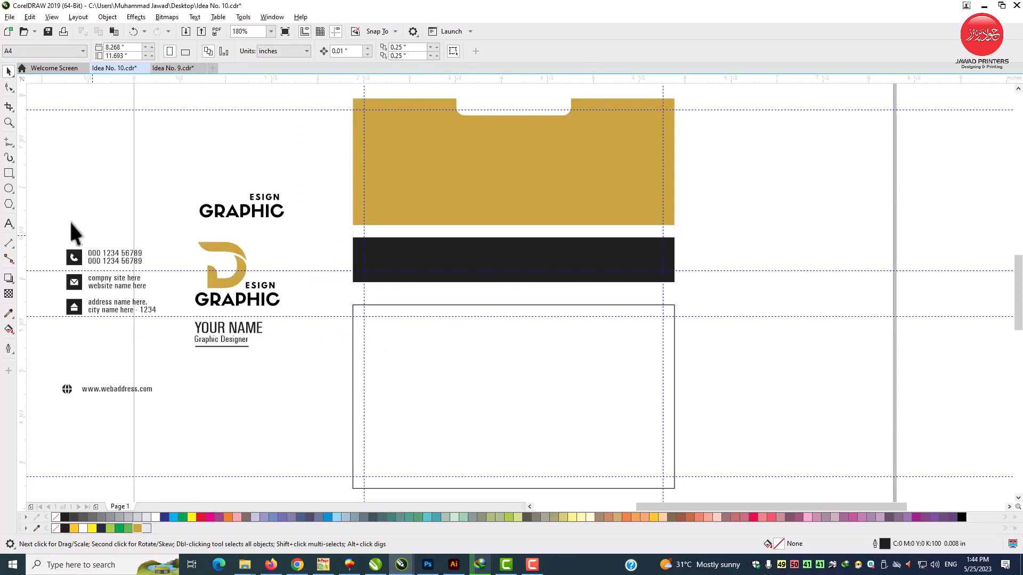
left_click(10, 173)
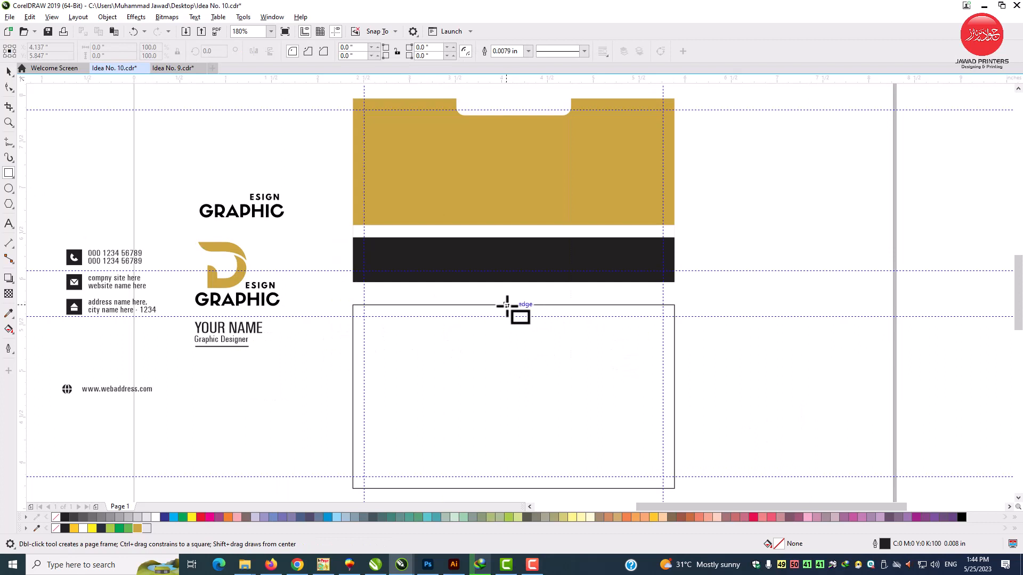
left_click_drag(506, 305, 673, 489)
key("space")
left_click_drag(507, 397, 513, 397)
left_click(333, 319)
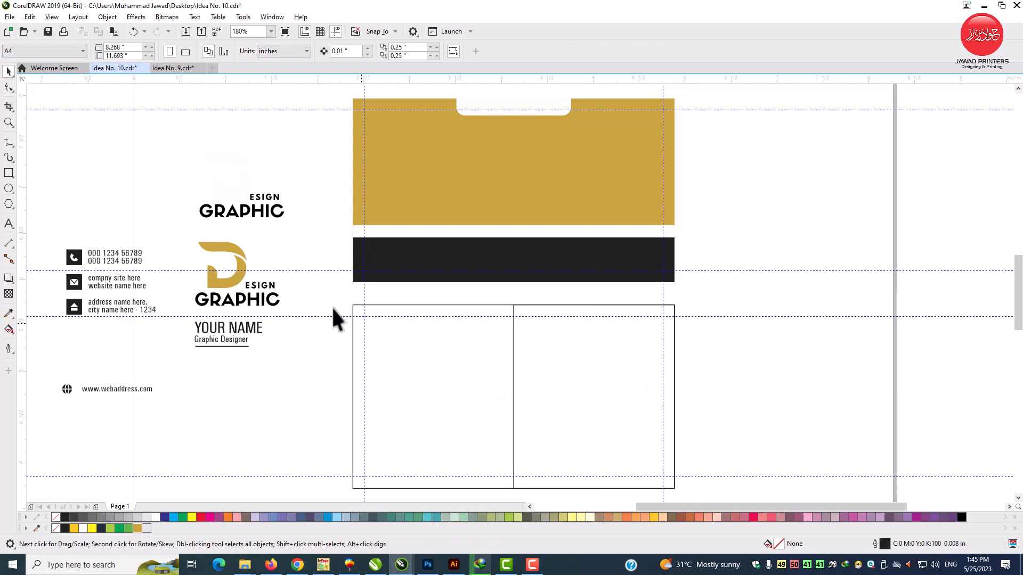
left_click(9, 173)
left_click_drag(513, 305, 504, 481)
key("space")
key("Delete")
Draw a narrow upright bar about 0.021 by 0.133 inches at the left end of the white strip on the upper card
left_click(562, 232)
key("z")
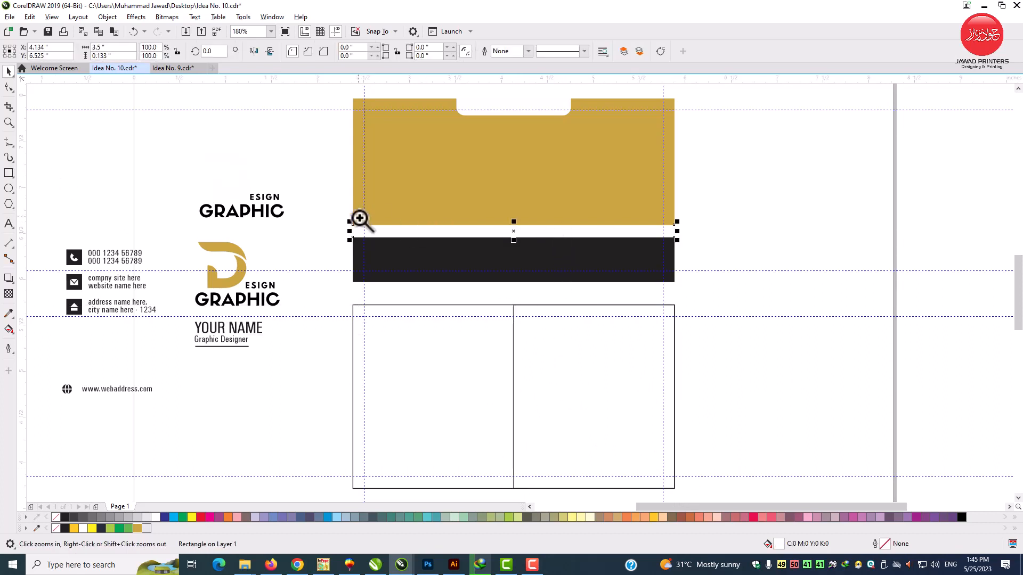
left_click_drag(388, 244, 683, 266)
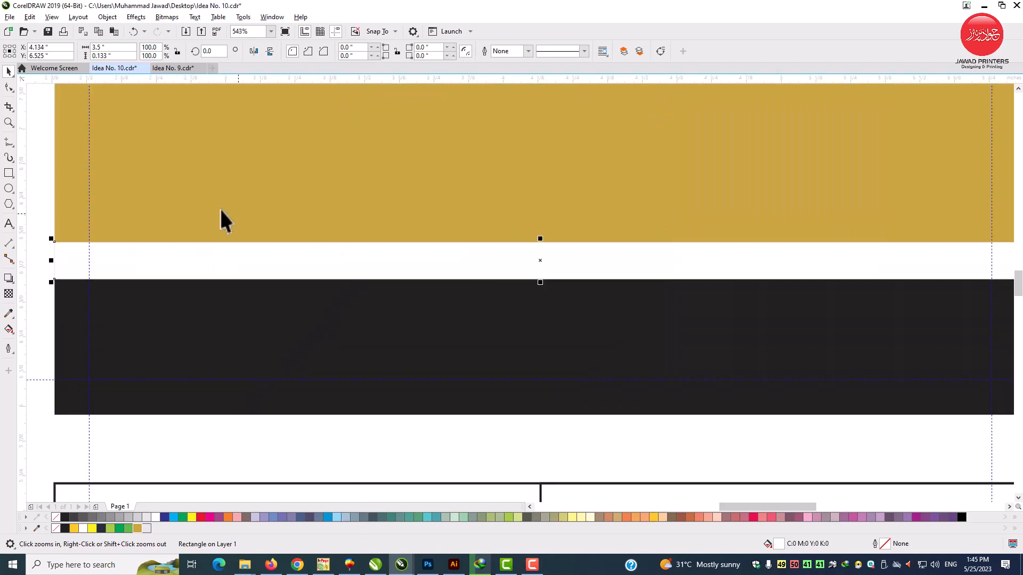
left_click_drag(52, 206, 267, 346)
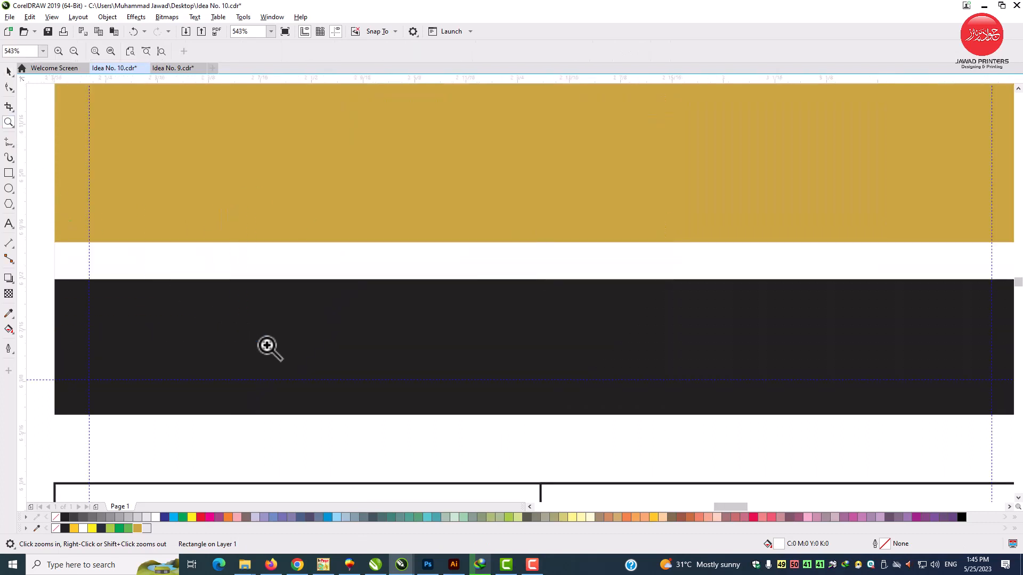
left_click(9, 173)
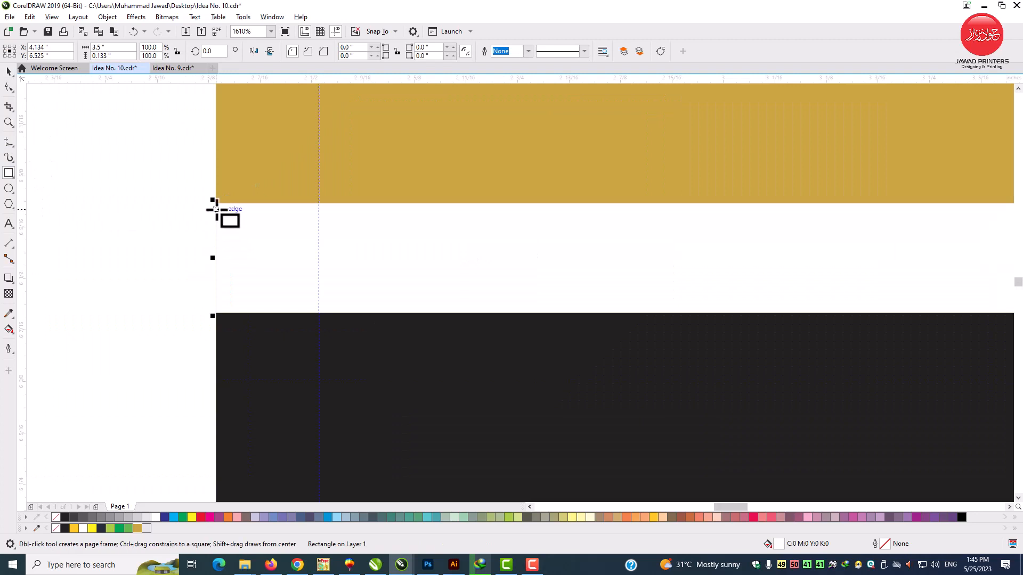
left_click_drag(215, 203, 237, 315)
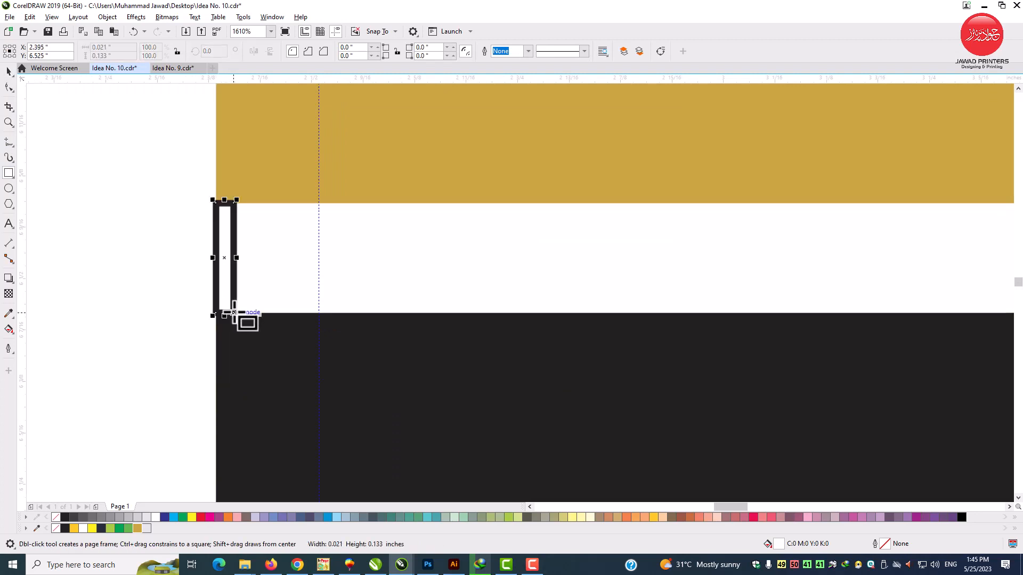
Fill the narrow bar with 10% black without an outline, and skew its lower end rightward to about 0.056 inches overall width
left_click(9, 72)
left_click(146, 527)
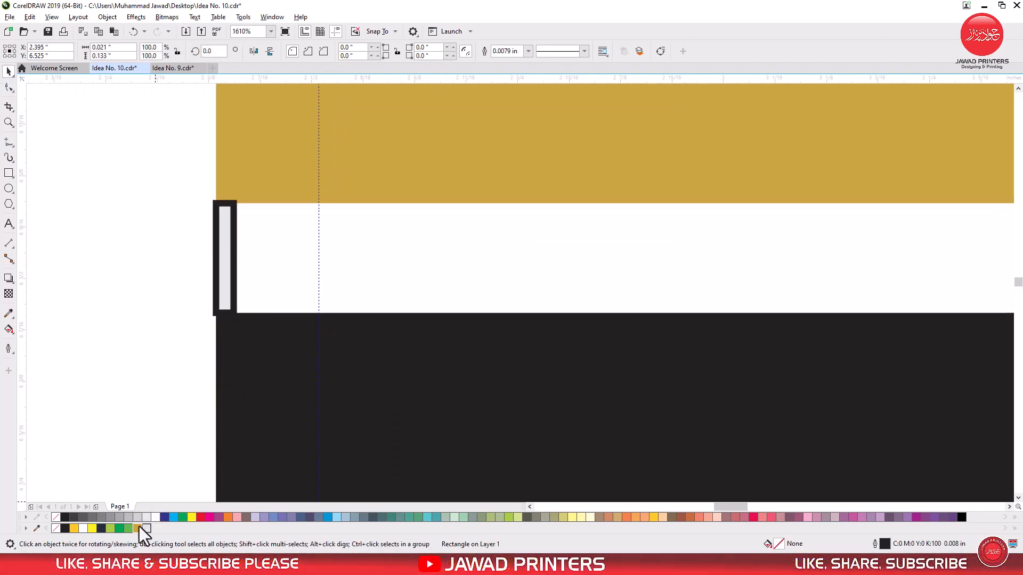
right_click(55, 518)
left_click(224, 290)
left_click_drag(225, 316, 256, 319)
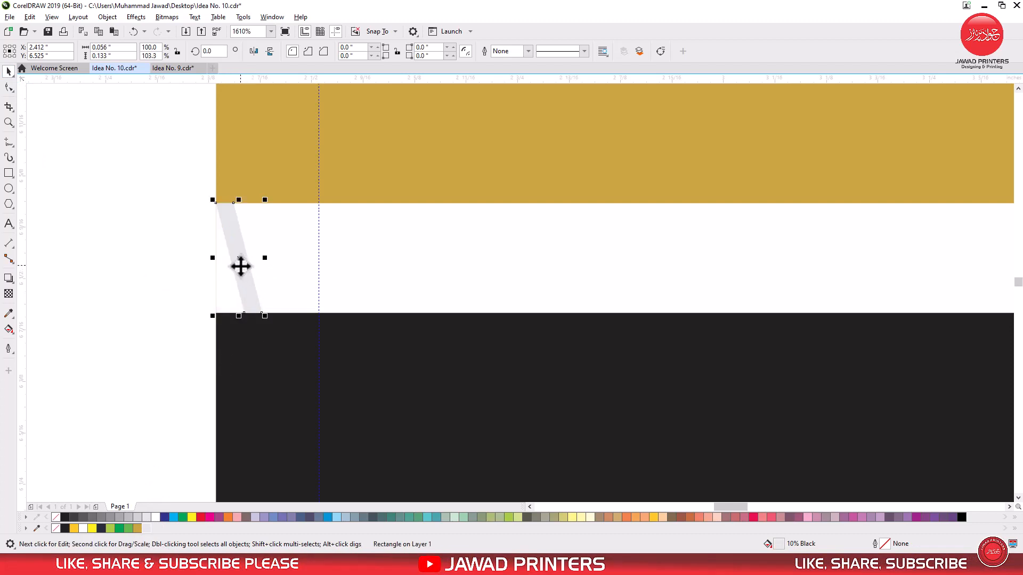
Copy the slanted bar about 0.05 inches to the right and repeat the duplication until the bars span the whole white strip
left_click_drag(241, 266, 283, 266)
right_click(283, 266)
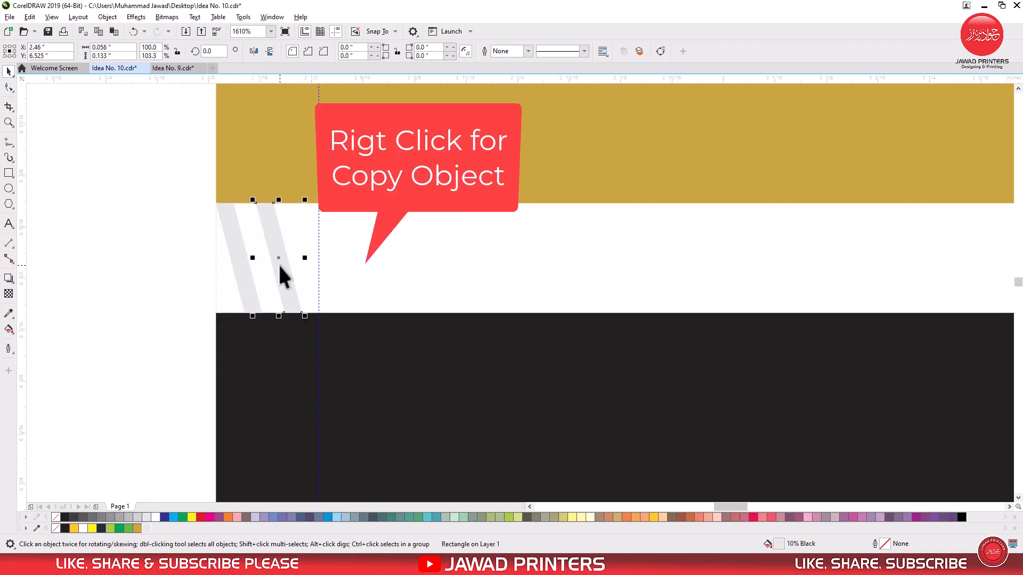
scroll(281, 267, "down", 4)
key("ctrl+r")
key("ctrl+r")
key("ctrl+r")
key("ctrl+r")
key("ctrl+r")
key("ctrl+r")
key("ctrl+r")
key("ctrl+r")
key("ctrl+r")
key("ctrl+r")
key("ctrl+r")
key("ctrl+r")
key("ctrl+r")
key("ctrl+r")
key("ctrl+r")
key("ctrl+r")
key("ctrl+r")
key("ctrl+r")
key("ctrl+r")
key("ctrl+r")
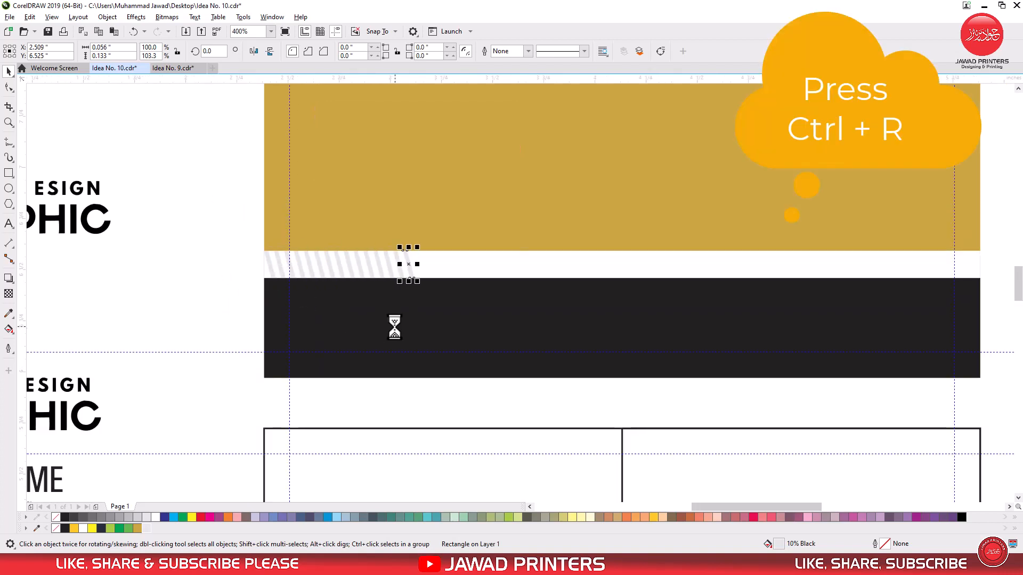
key("ctrl+r")
key("ctrl+r")
key("ctrl+r")
key("ctrl+r")
key("ctrl+r")
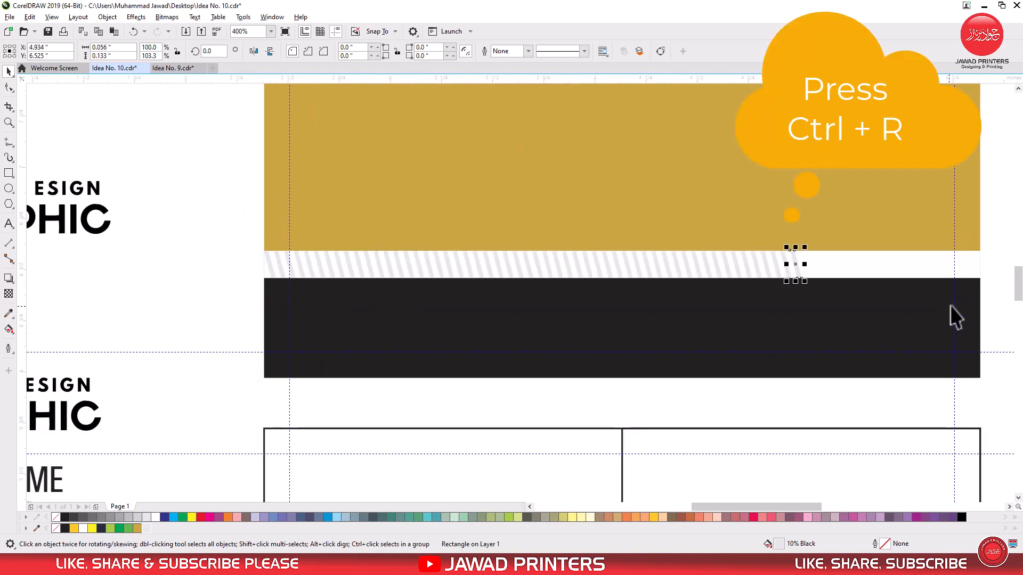
key("ctrl+r")
key("ctrl+r")
key("ctrl+r")
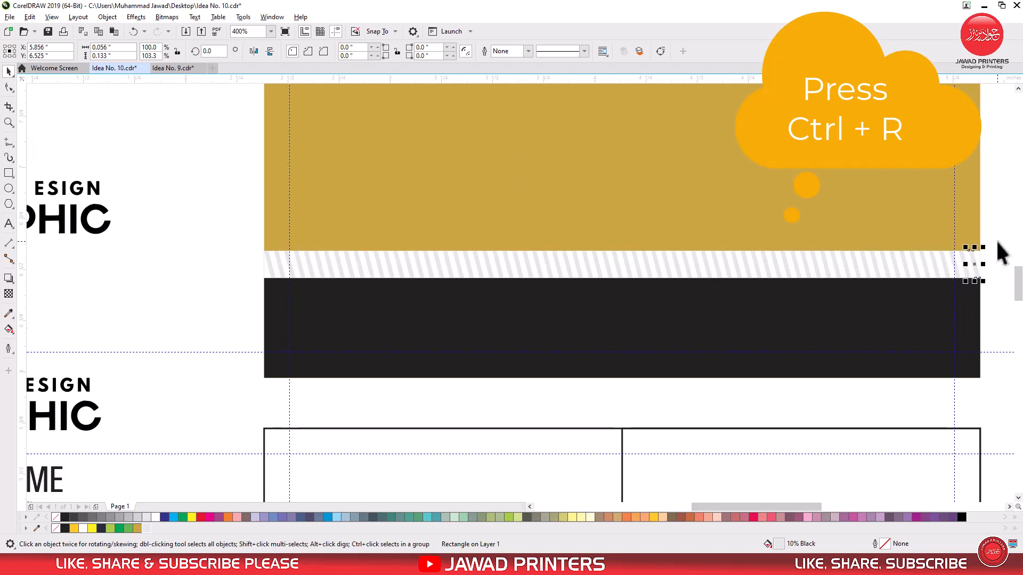
Group all the slanted bars together, leaving the white strip behind them out of the group
left_click_drag(998, 182, 251, 297)
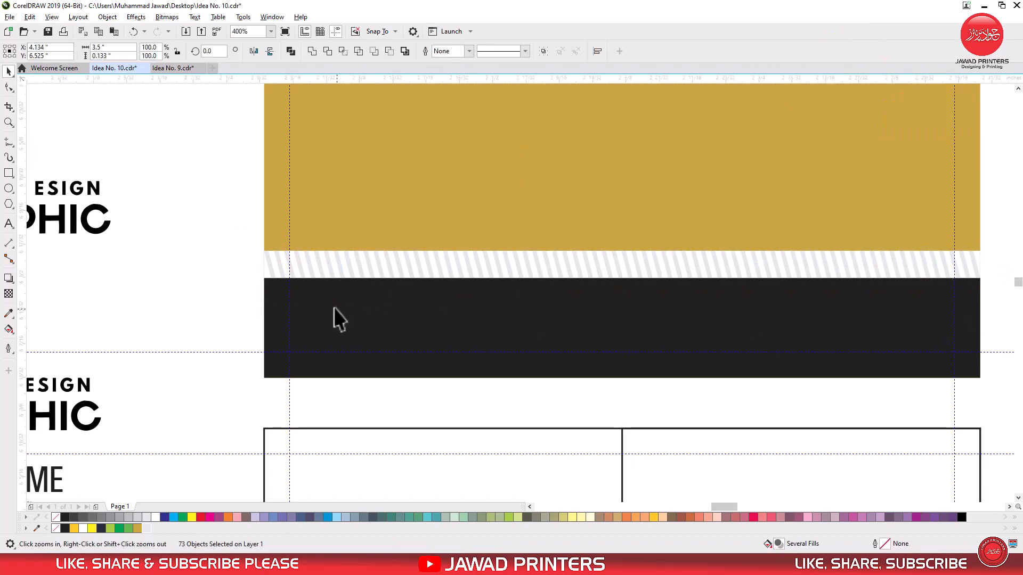
left_click_drag(334, 308, 337, 311)
left_click(379, 301, "shift")
key("ctrl+g")
left_click(381, 297, "shift")
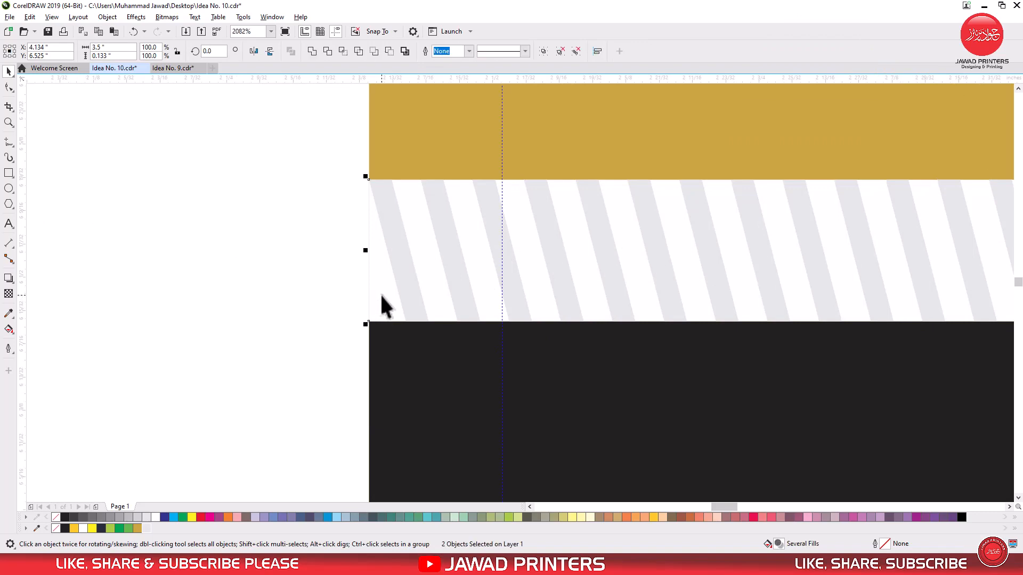
left_click(383, 305, "shift")
Copy the grouped stripes onto the lower card, rotate the copy 90 degrees and centre it vertically just left of the middle line
scroll(346, 260, "down", 7)
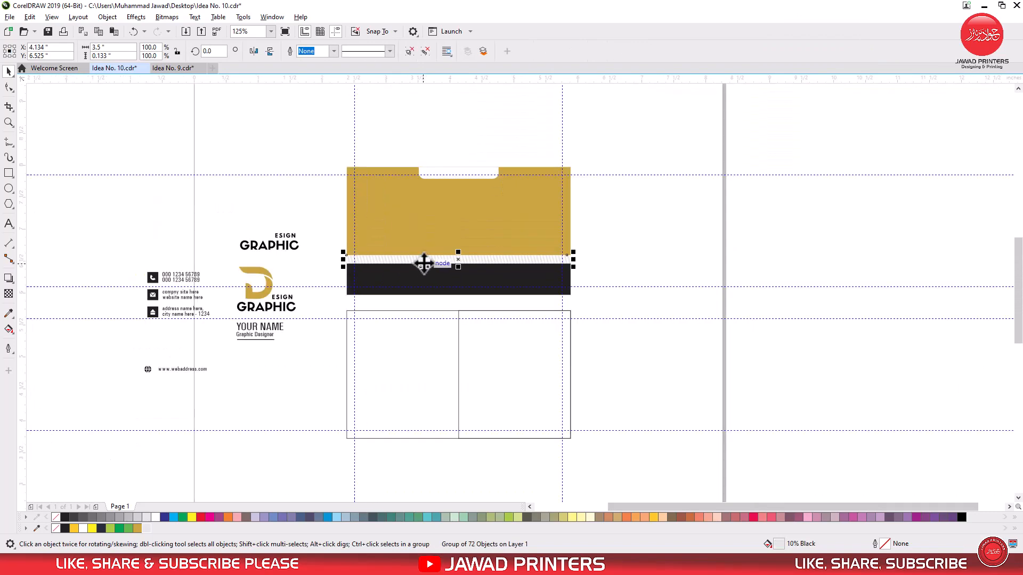
left_click_drag(424, 261, 420, 340)
key("z")
left_click_drag(341, 296, 653, 468)
left_click(621, 206)
left_click_drag(716, 183, 420, 212)
left_click(395, 213)
key("e")
left_click(399, 212, "shift")
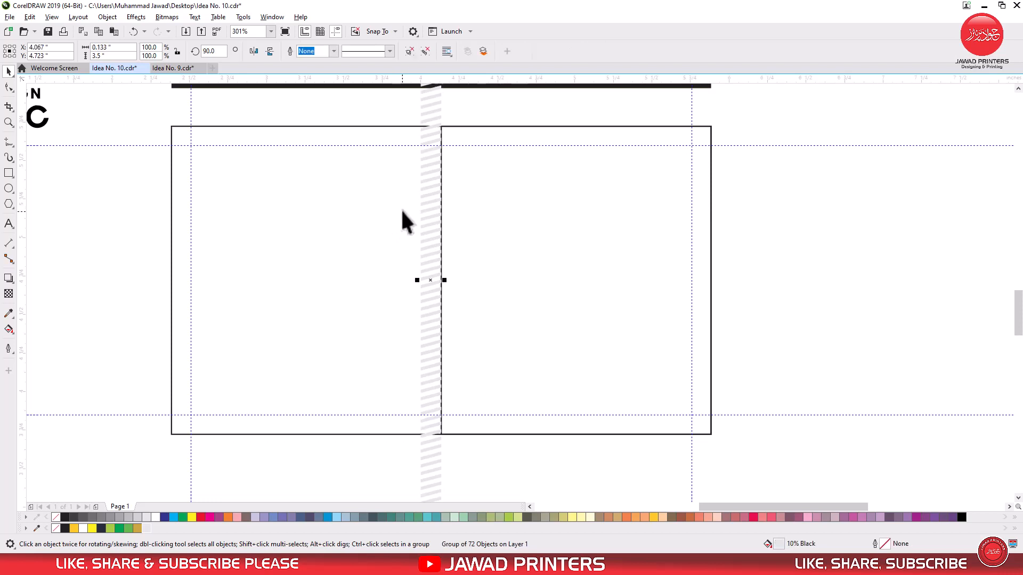
Align the top end of the vertical stripe column with the lower card's top edge
scroll(441, 212, "down", 1)
left_click_drag(442, 174, 434, 235)
left_click(402, 256, "shift")
left_click(402, 257, "shift")
Ungroup the vertical stripe column and delete the bars that hang below the lower card's bottom edge
key("F2")
left_click_drag(406, 268, 578, 495)
key("ctrl+u")
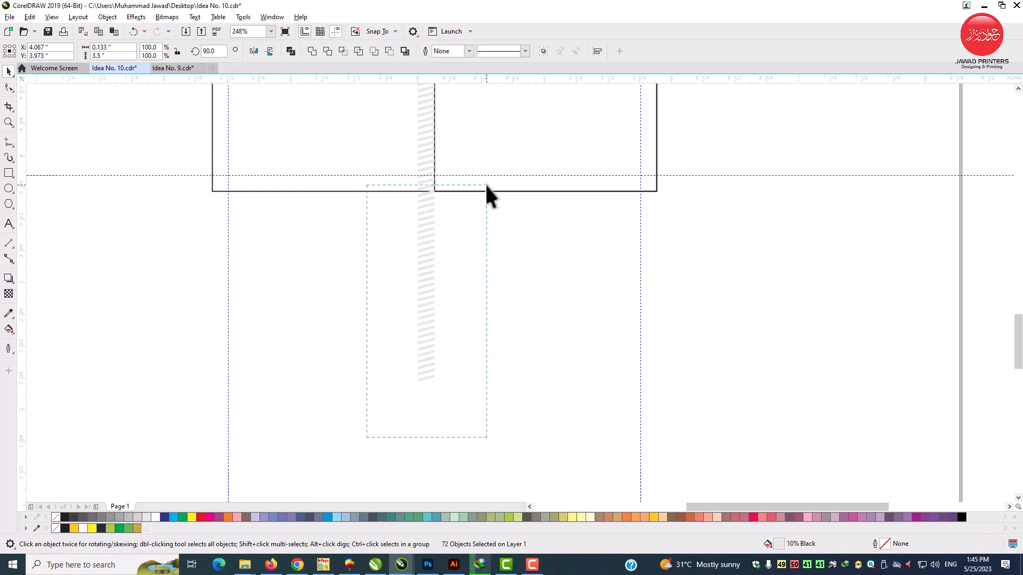
left_click_drag(487, 184, 487, 184)
key("Delete")
Draw a rectangle about 0.15 inches wide and 2 inches tall around the vertical stripes on the lower card
scroll(429, 200, "down", 1)
key("F2")
left_click_drag(385, 256, 557, 58)
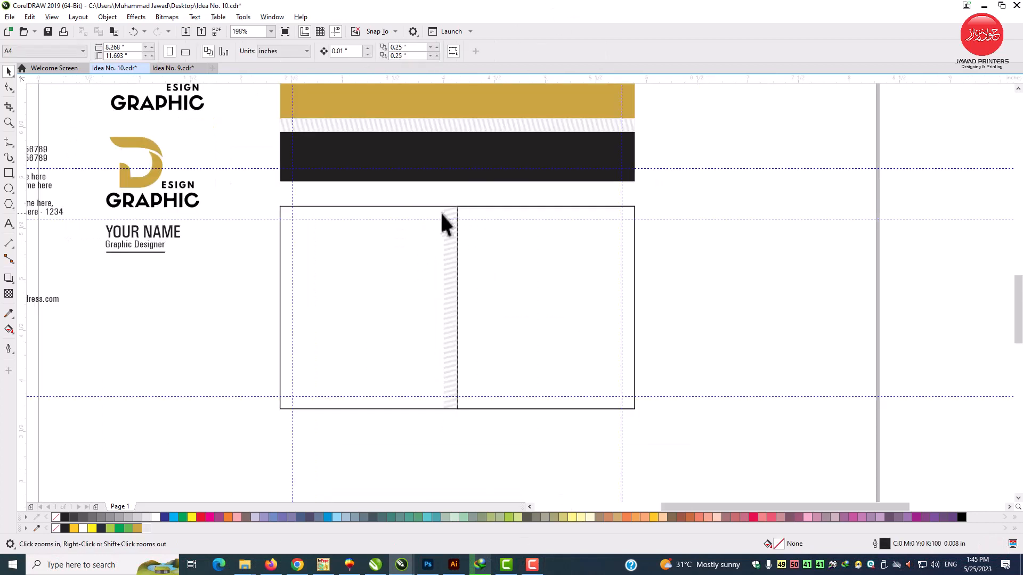
left_click_drag(433, 181, 519, 426)
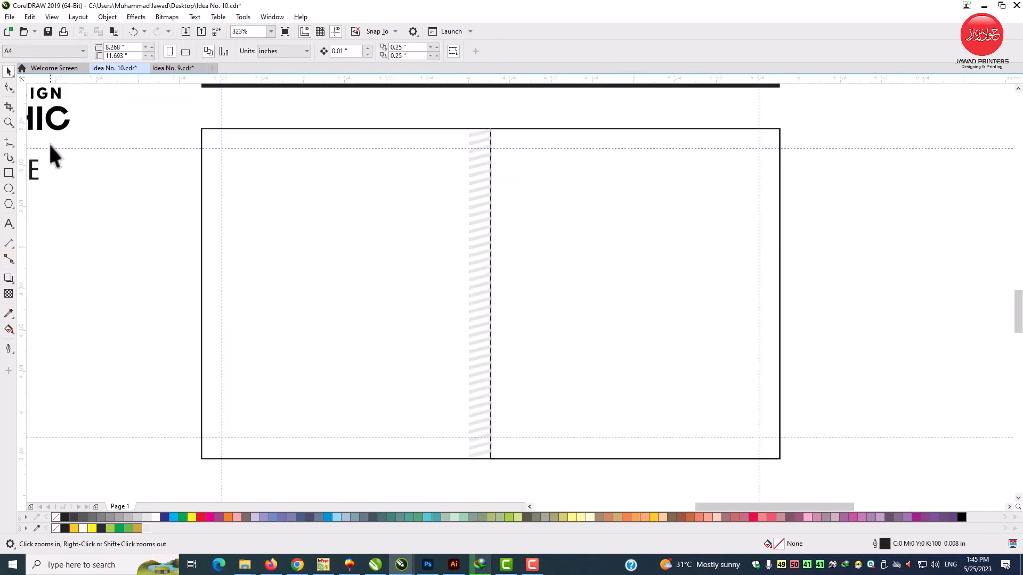
left_click(15, 174)
left_click_drag(491, 128, 465, 458)
Narrow the rectangle around the vertical stripes to 0.133 inches by moving its left edge onto the stripes' left ends
key("F2")
left_click_drag(454, 274, 533, 334)
left_click(10, 72)
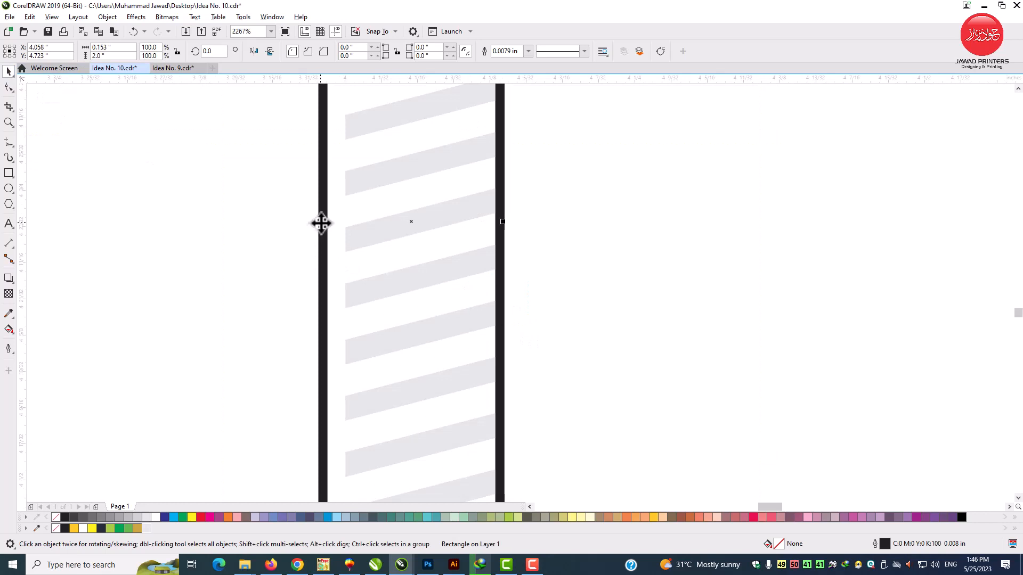
left_click_drag(321, 222, 343, 224)
scroll(393, 261, "down", 7)
key("F2")
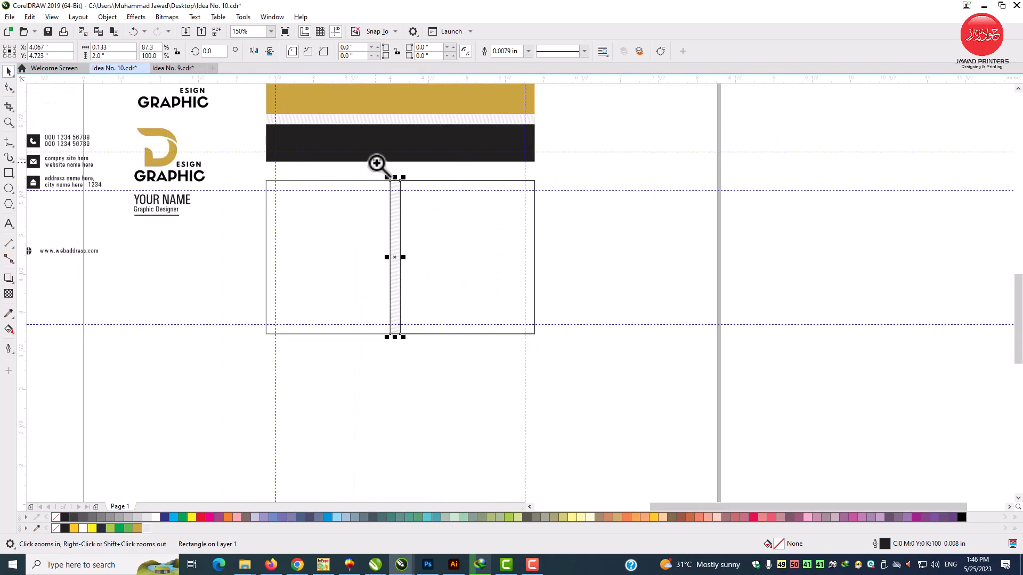
left_click(461, 373)
key("space")
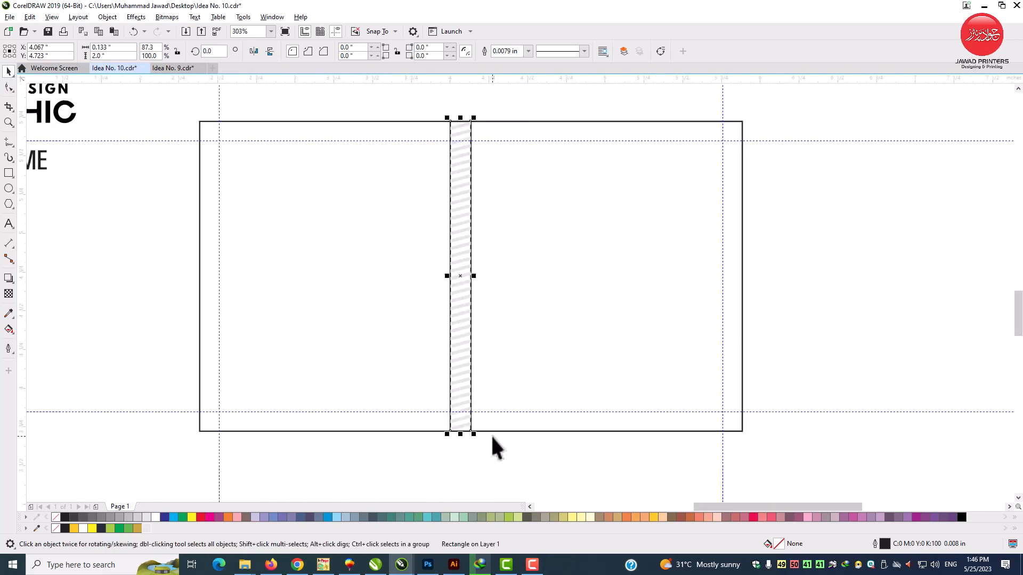
Group the 41 vertical stripe bars on the lower card, leaving the surrounding rectangle out of the group
left_click_drag(506, 462, 429, 155)
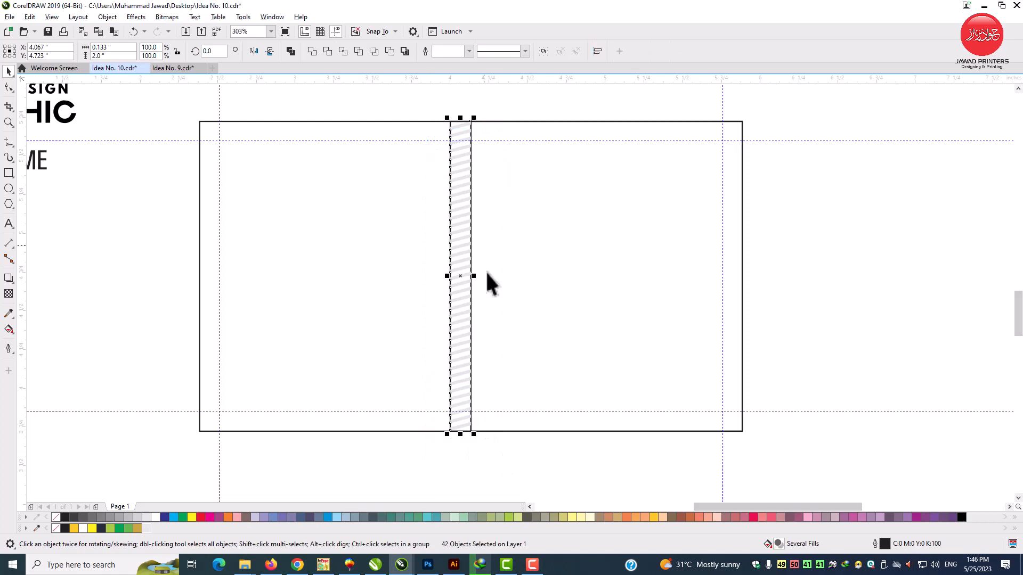
left_click_drag(485, 459, 499, 164)
key("F2")
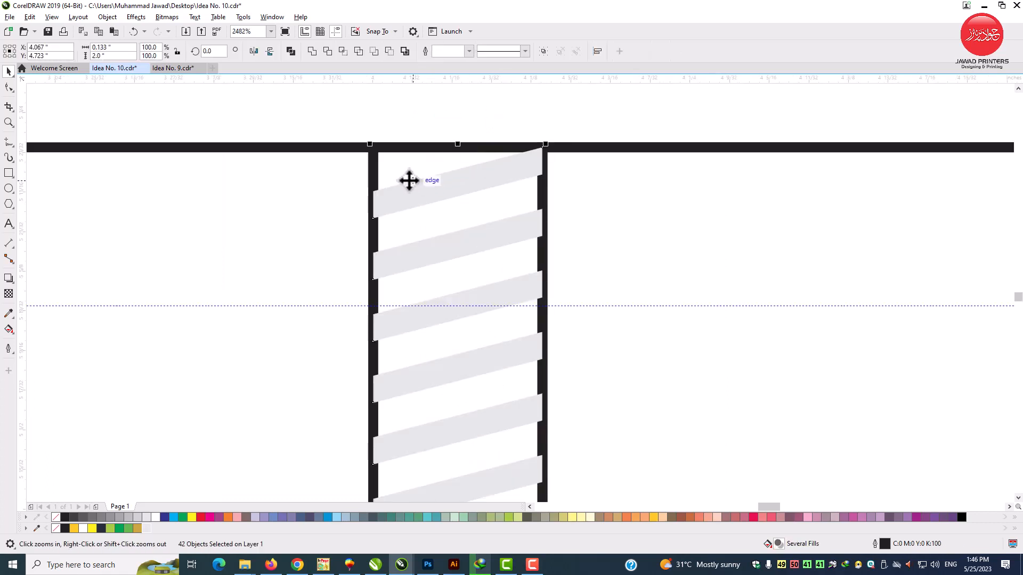
left_click(373, 171, "shift")
key("ctrl+g")
left_click_drag(438, 203, 498, 235)
key("ctrl+z")
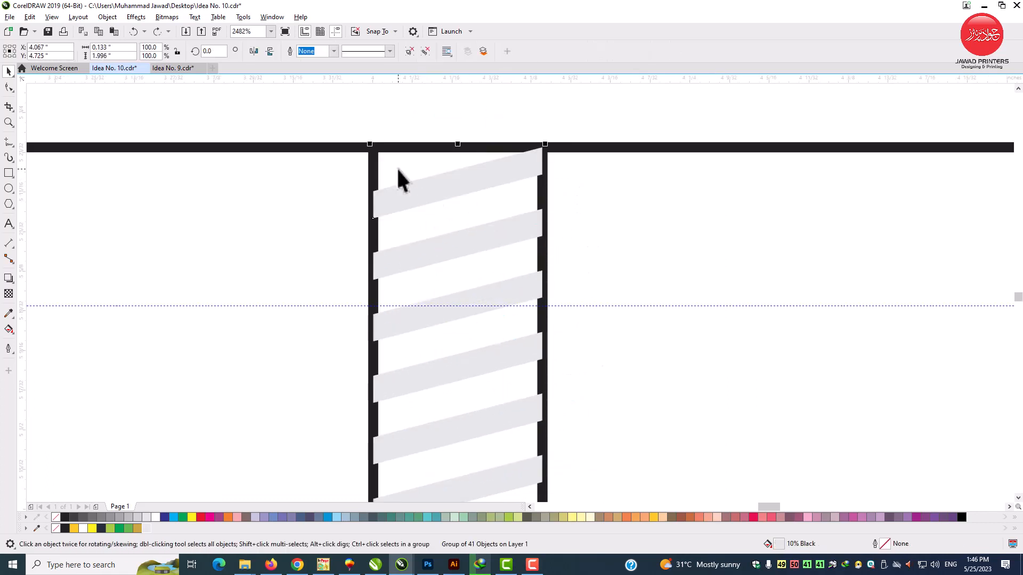
Fill the narrow rectangle behind the vertical stripes with white and remove its outline
left_click(398, 169)
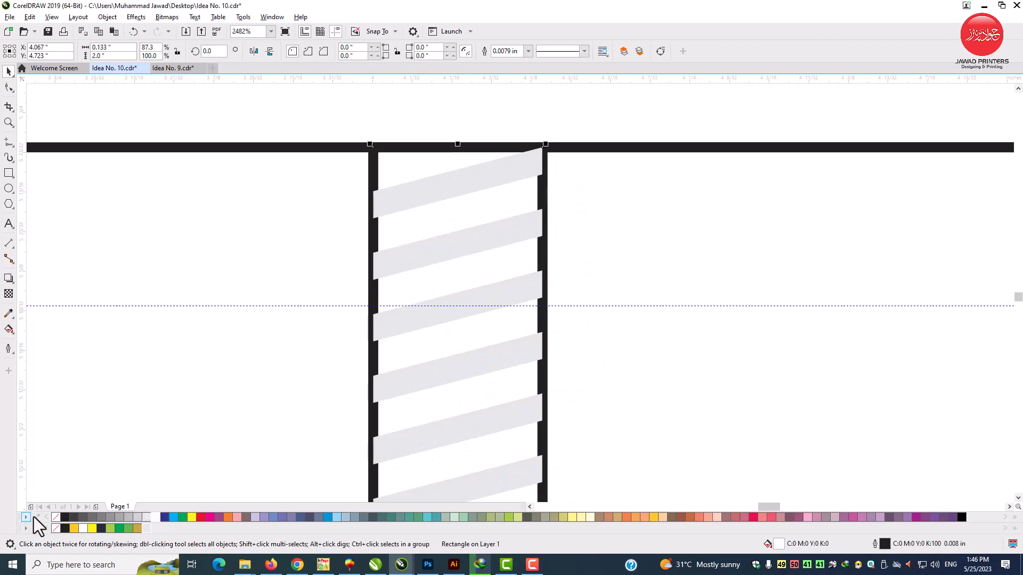
right_click(55, 519)
Fill the 1.75 by 2 inch rectangle beside the vertical stripes on the lower card with gold and remove its outline
left_click(761, 251)
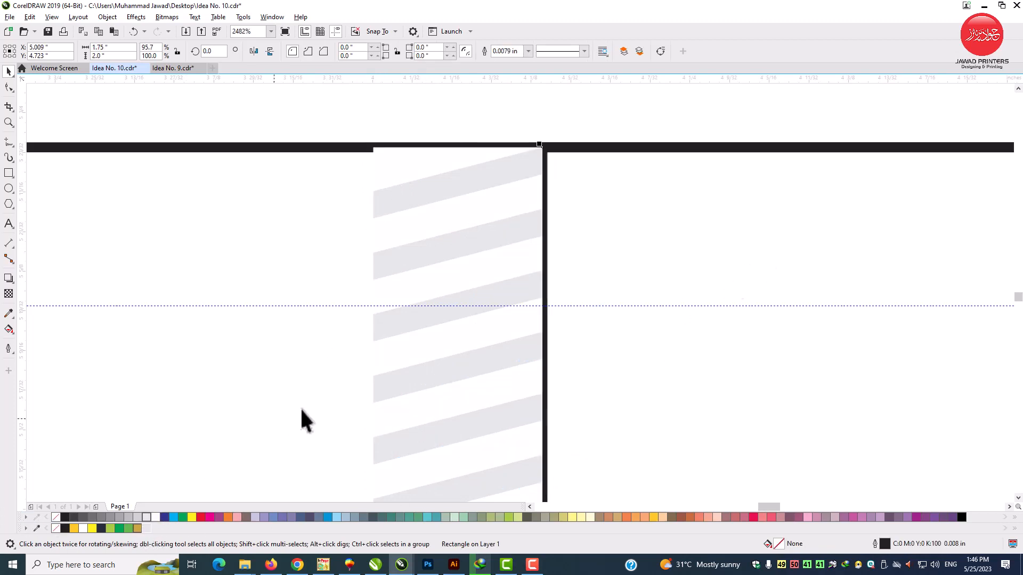
scroll(458, 379, "down", 3)
key("F2")
left_click_drag(165, 294, 857, 571)
scroll(641, 305, "down", 2)
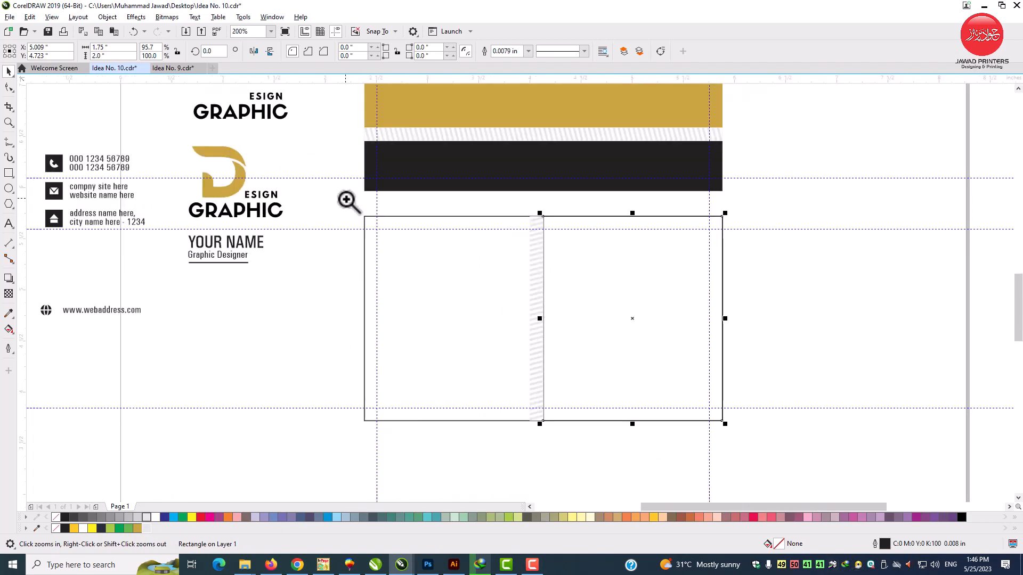
left_click_drag(347, 200, 736, 426)
left_click(74, 528)
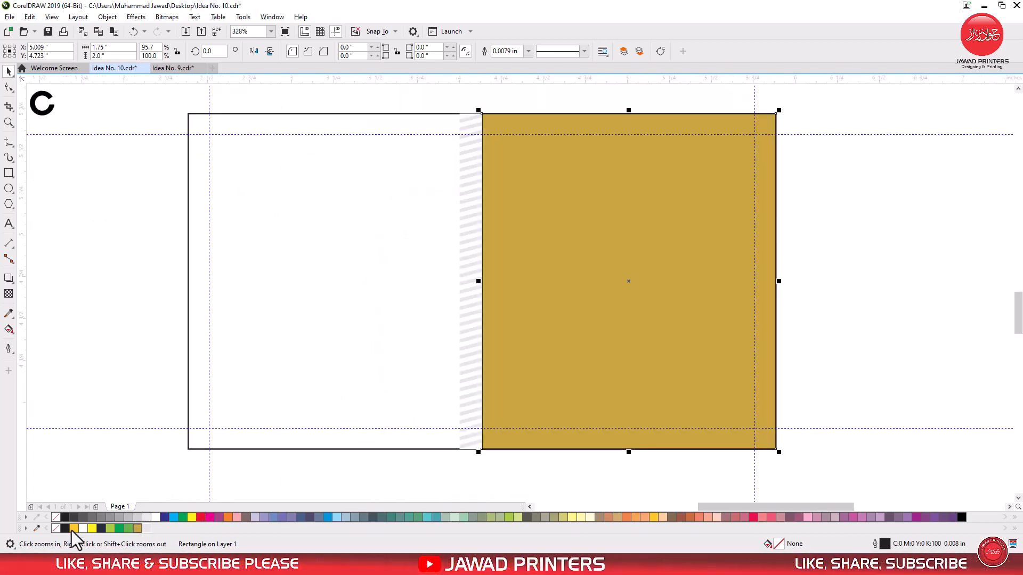
right_click(56, 528)
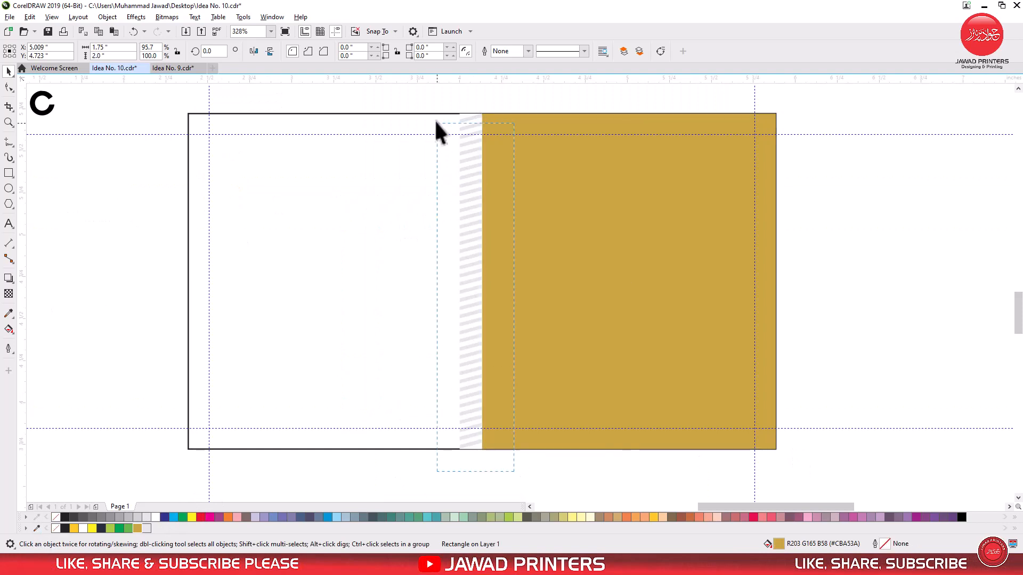
left_click_drag(435, 121, 436, 121)
left_click(340, 238)
Duplicate the white notch shape at the top edge of the upper card by copying and pasting it
scroll(340, 237, "down", 1)
key("F2")
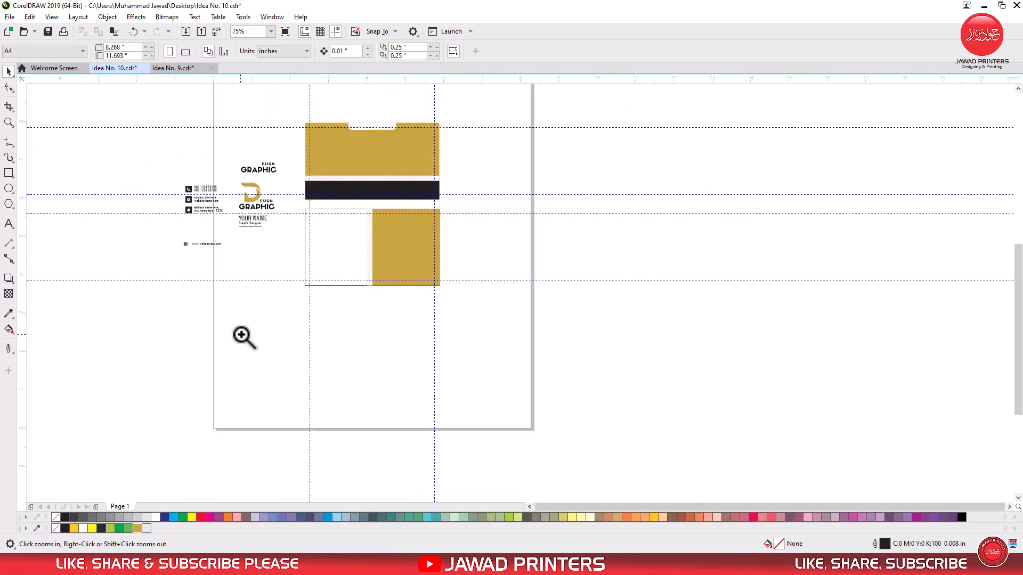
left_click_drag(239, 331, 546, 95)
left_click(459, 131)
right_click(460, 131)
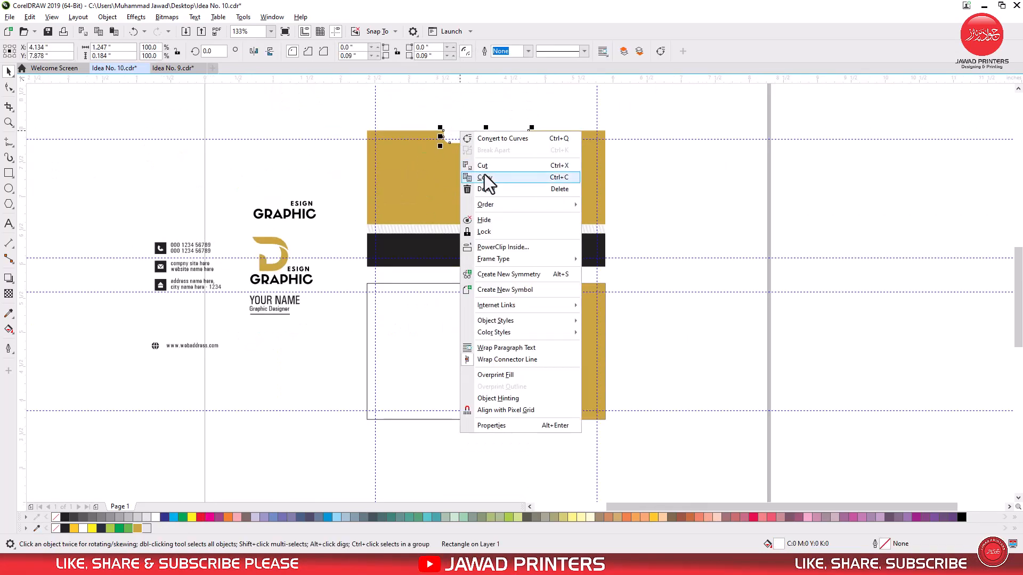
left_click(488, 178)
right_click(682, 193)
left_click(707, 270)
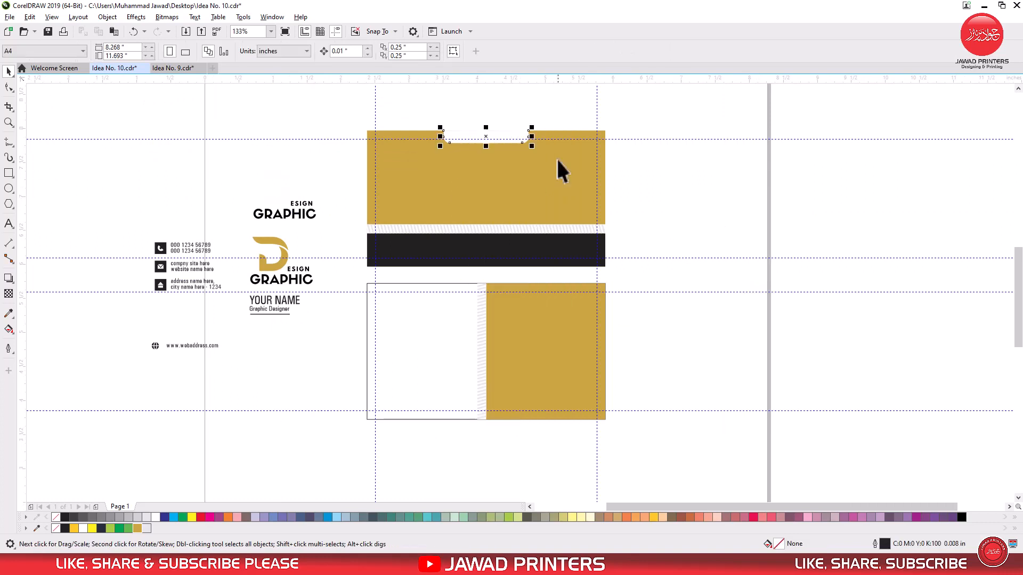
Rotate the notch copy 90 degrees and place it against the lower card's left edge, vertically centred on the card
left_click(502, 137)
left_click_drag(536, 129, 382, 361)
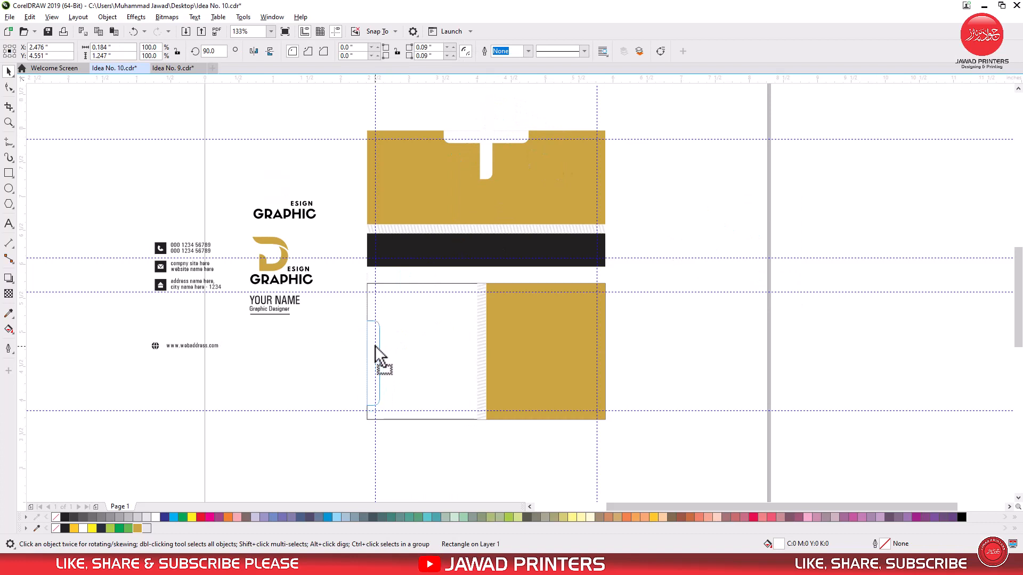
left_click(423, 347, "shift")
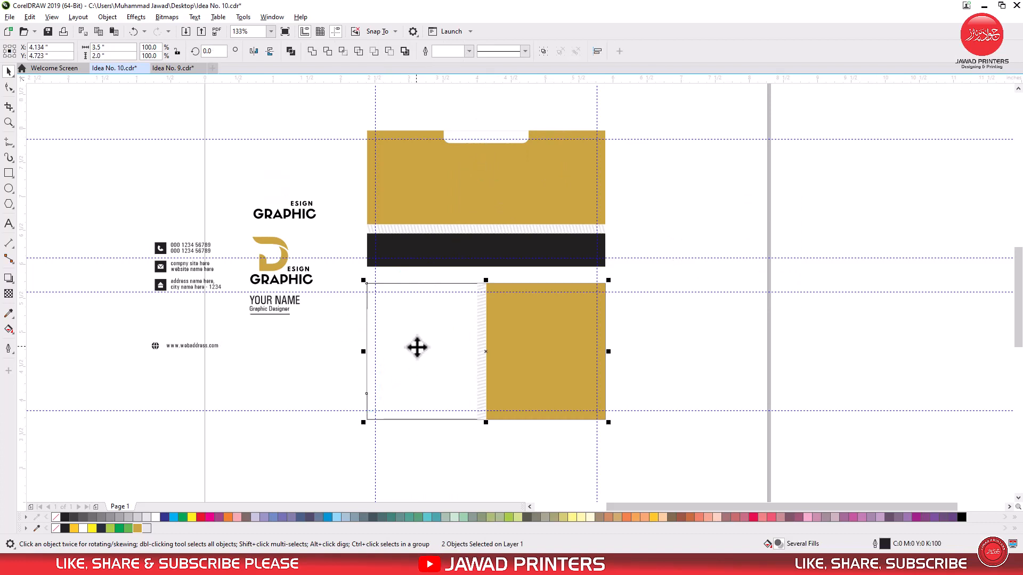
left_click(417, 347, "shift")
Fill the notch copy on the lower card's left edge with the card's gold colour
key("z")
left_click_drag(393, 294, 595, 427)
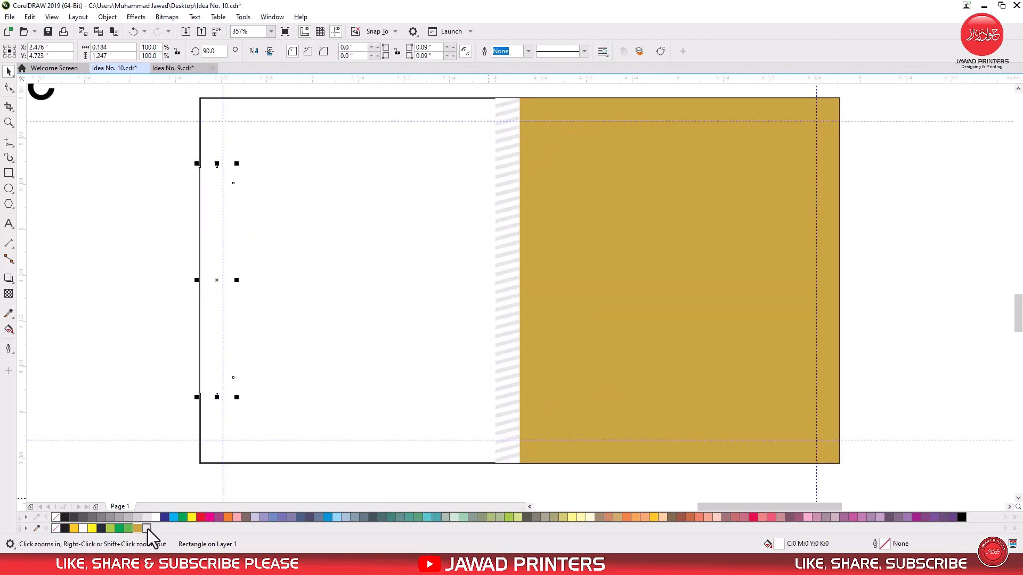
left_click(138, 529)
left_click(194, 276)
left_click(206, 266)
scroll(208, 270, "down", 1)
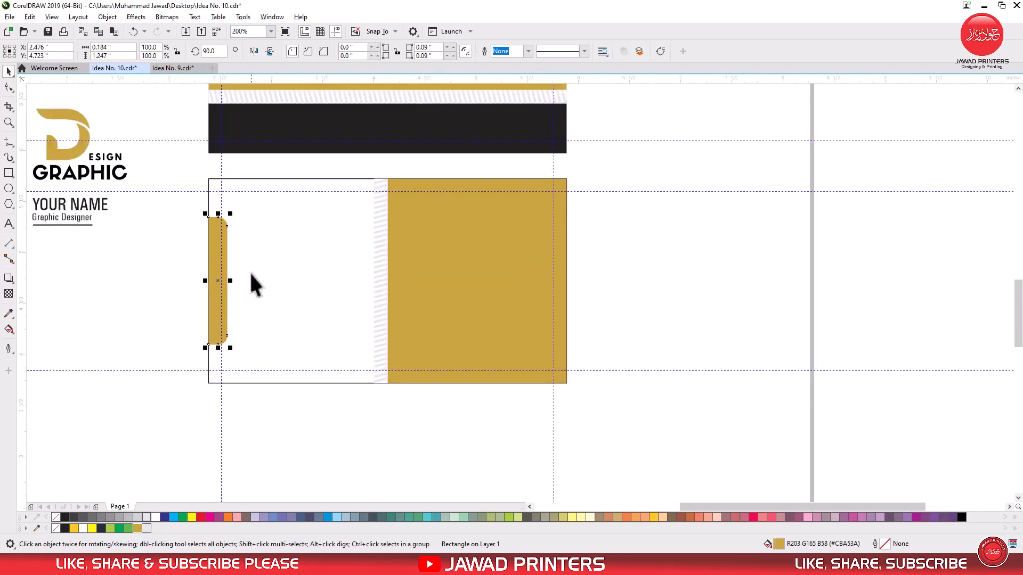
left_click(257, 269, "shift")
left_click(724, 345)
Place the logo with the white D on the upper card's gold area, centred horizontally at X 4.134 inches
scroll(477, 366, "down", 1)
key("F2")
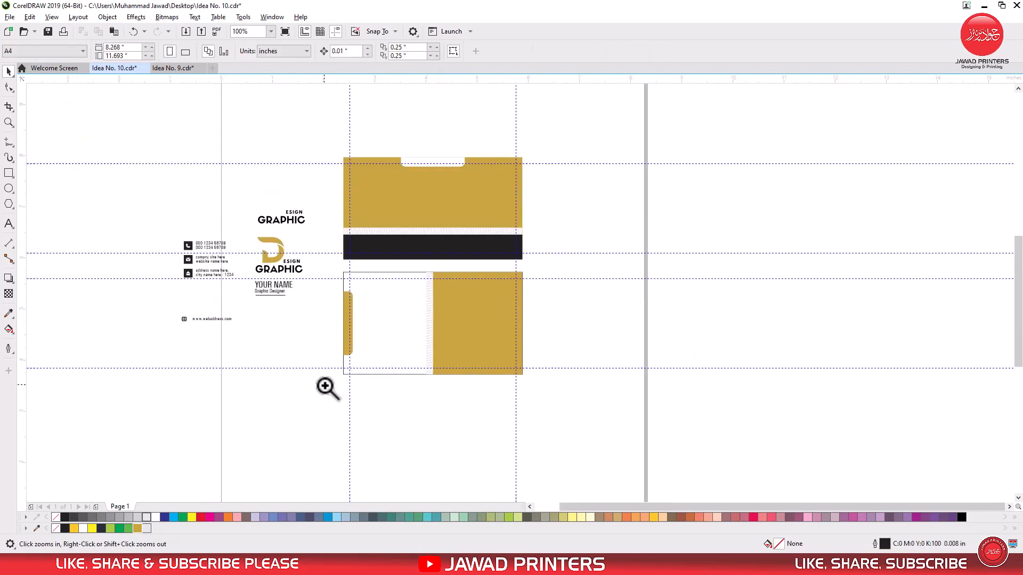
left_click_drag(596, 156, 622, 139)
left_click(411, 283)
left_click_drag(301, 223, 560, 201)
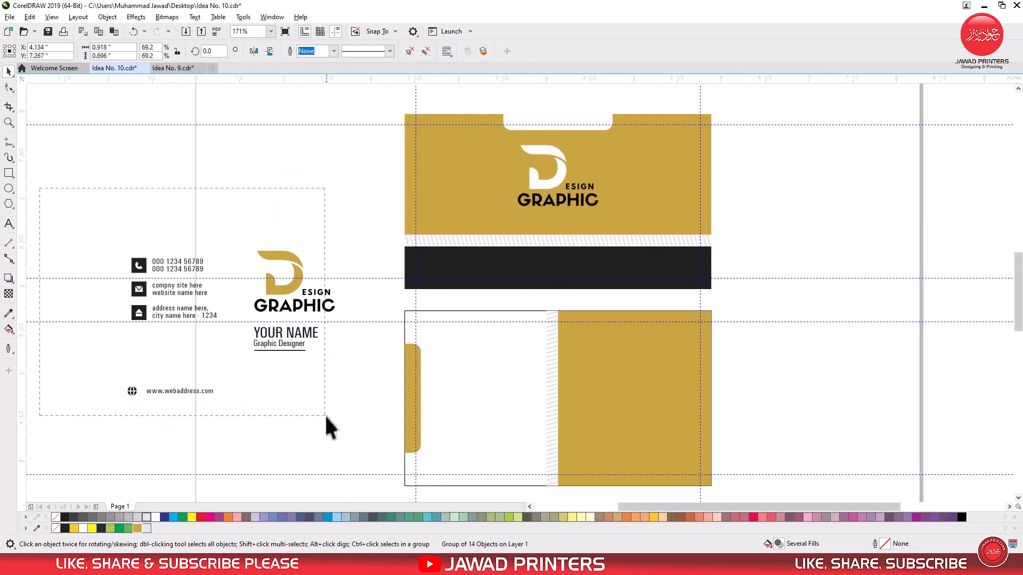
left_click_drag(326, 418, 375, 449)
left_click(385, 390)
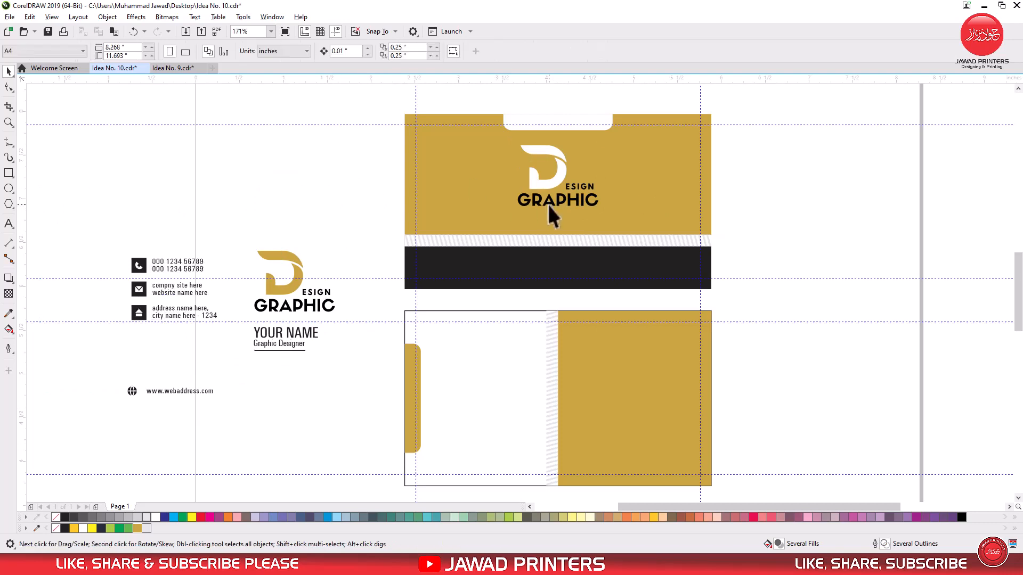
Enlarge the upper card's logo to about 1.03 by 0.78 inches, keeping it centred between the notch and the striped band
left_click(549, 205)
key("F2")
left_click_drag(458, 114, 701, 267)
left_click_drag(475, 253, 475, 279)
left_click_drag(575, 365, 590, 382)
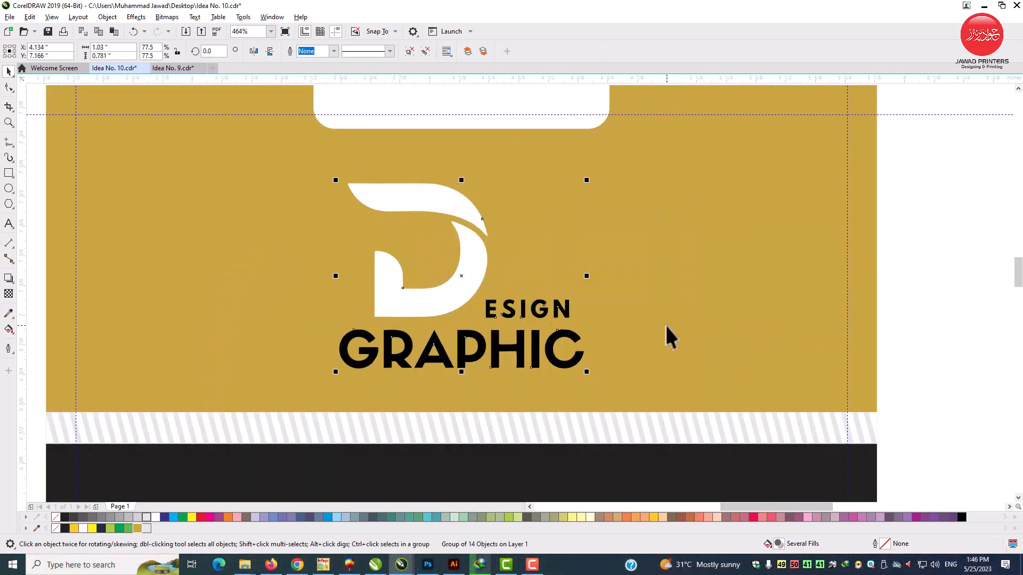
left_click(664, 324, "shift")
scroll(552, 312, "down", 5)
left_click(767, 346)
Move the globe icon and web address onto the upper card's black band, centred horizontally
key("F2")
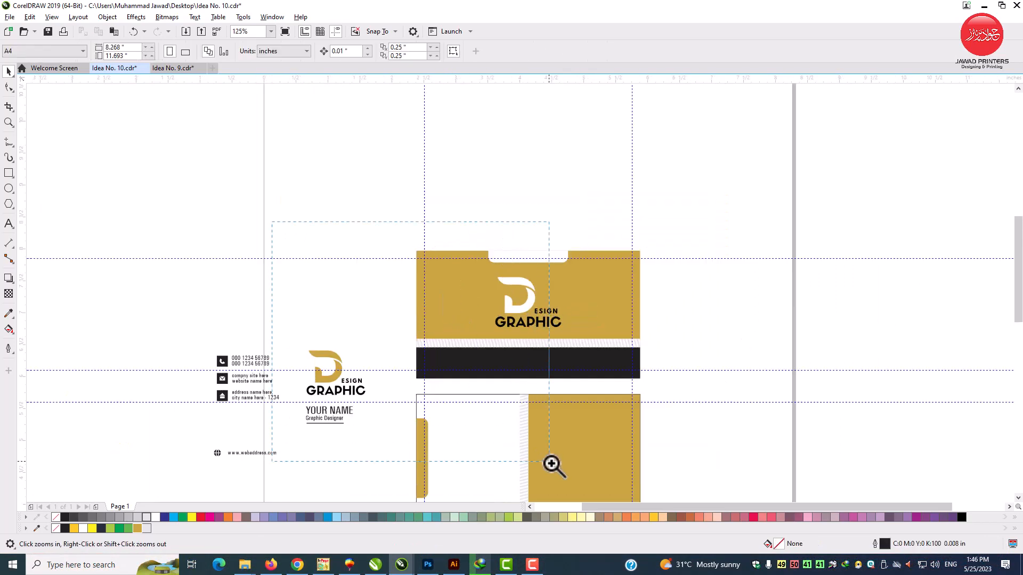
left_click_drag(551, 464, 551, 464)
left_click_drag(175, 403, 396, 315)
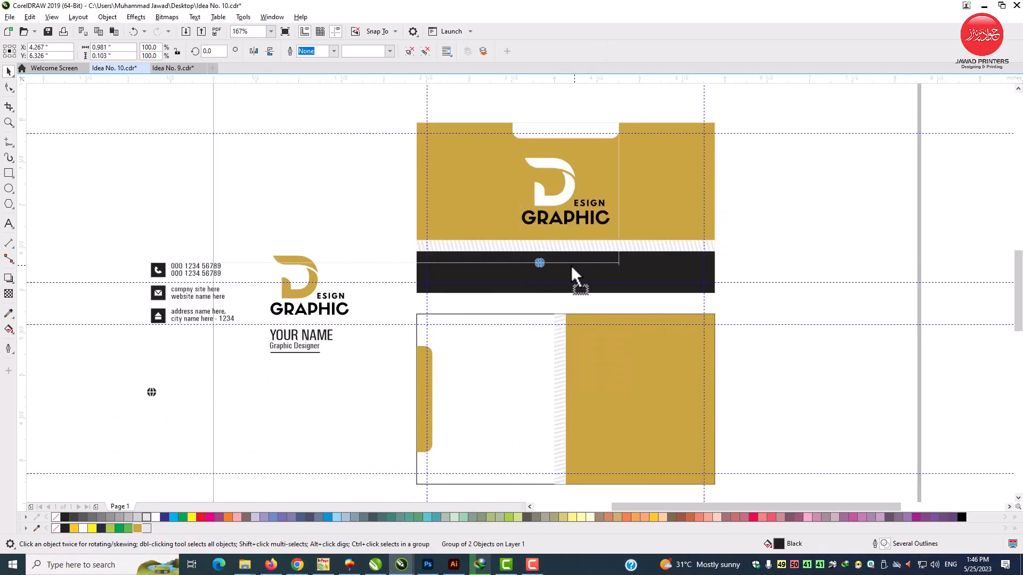
left_click_drag(568, 272, 568, 272)
Colour the globe icon and web address white and shift them up slightly within the black band
key("F2")
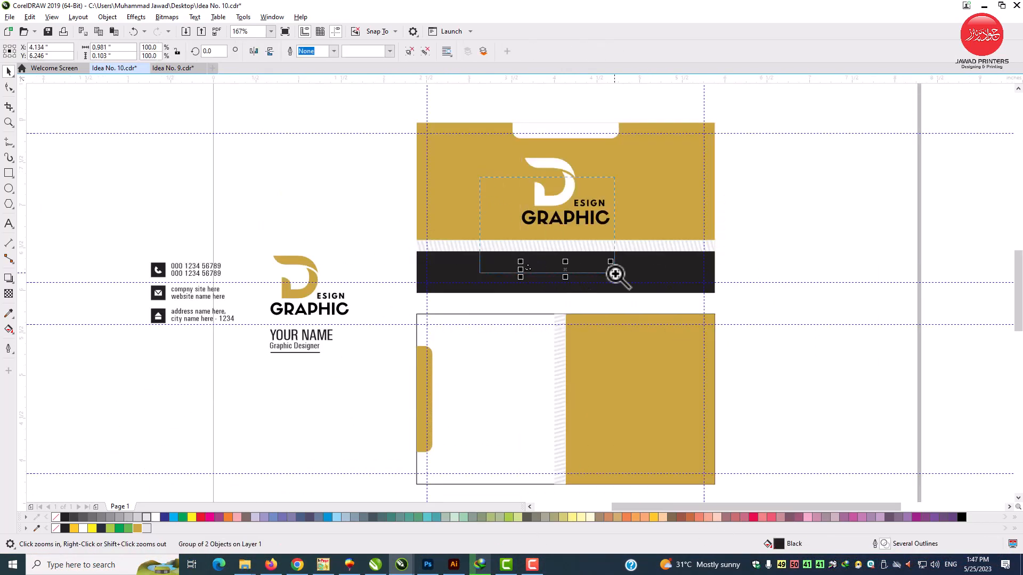
left_click(678, 277)
left_click(145, 529)
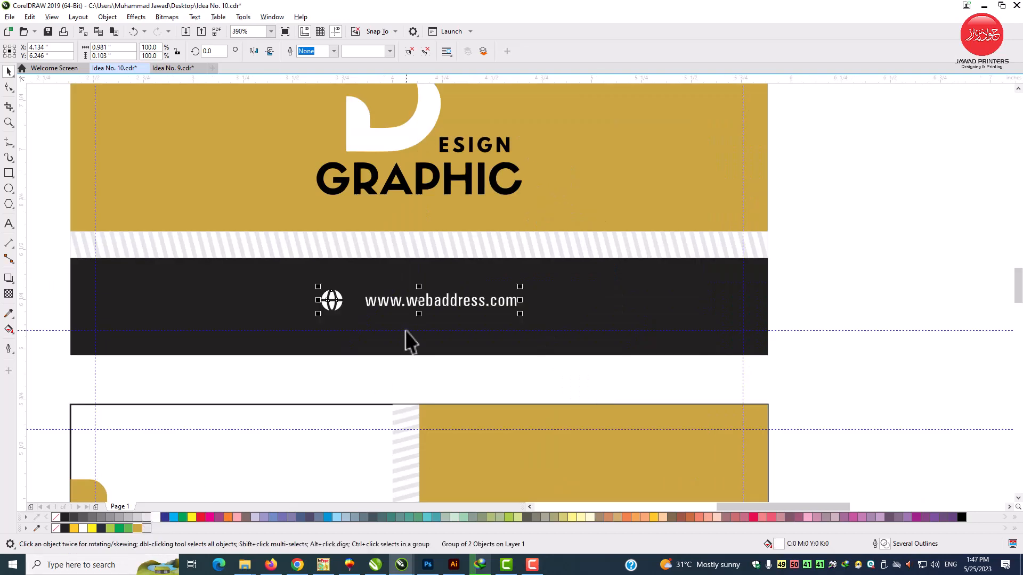
left_click_drag(433, 305, 434, 300)
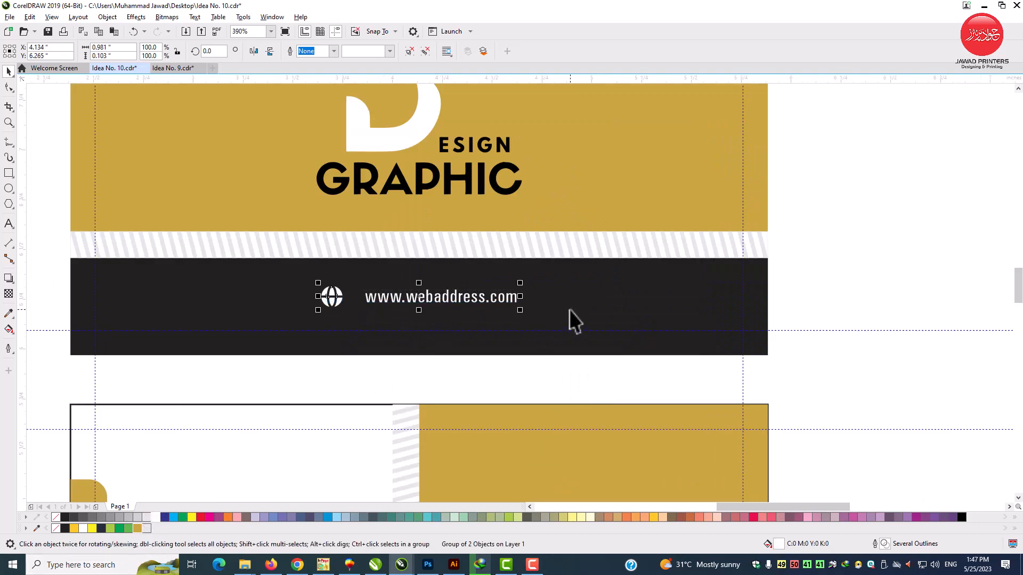
key("ctrl+u")
scroll(384, 294, "down", 4)
key("Escape")
Move the logo with the gold D onto the lower card's white area, vertically centred between the gold tab and the stripes
key("F2")
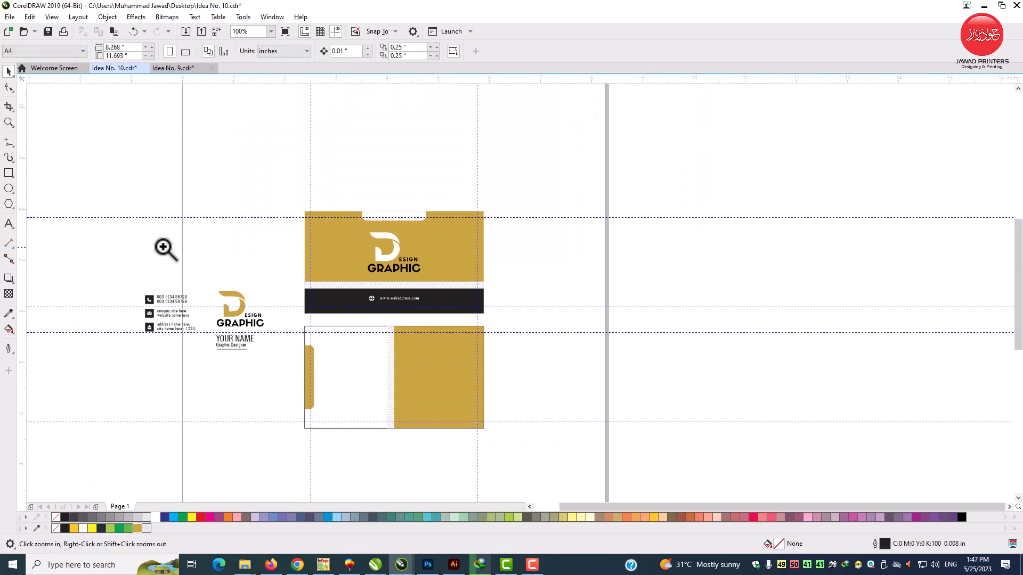
scroll(627, 498, "up", 2)
key("space")
left_click_drag(267, 222, 462, 320)
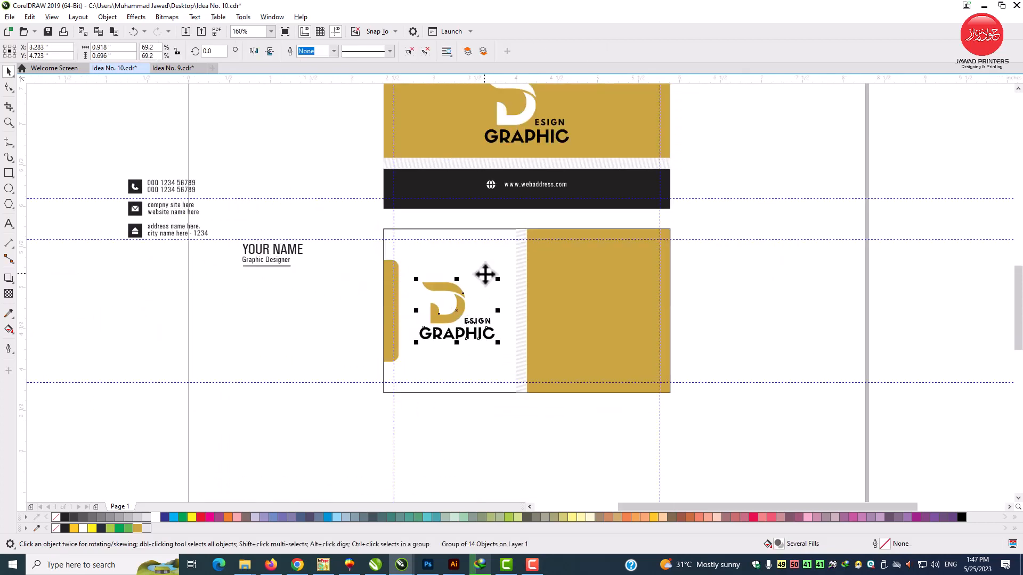
left_click_drag(219, 163, 125, 239)
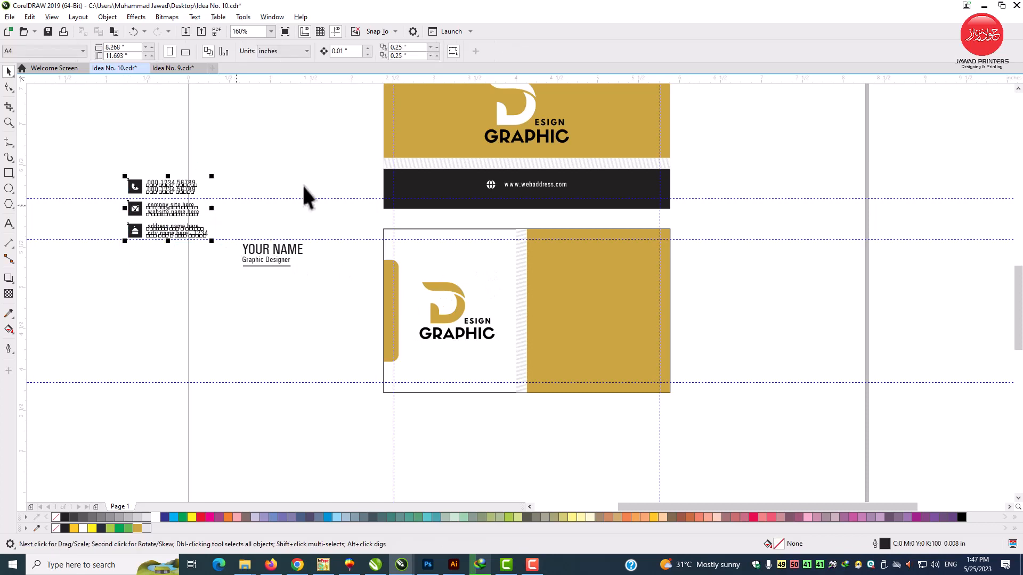
left_click(304, 197)
Draw a rectangle about 1.75 by 0.43 inches across the upper part of the lower card's gold area
key("z")
left_click_drag(381, 204, 760, 416)
key("space")
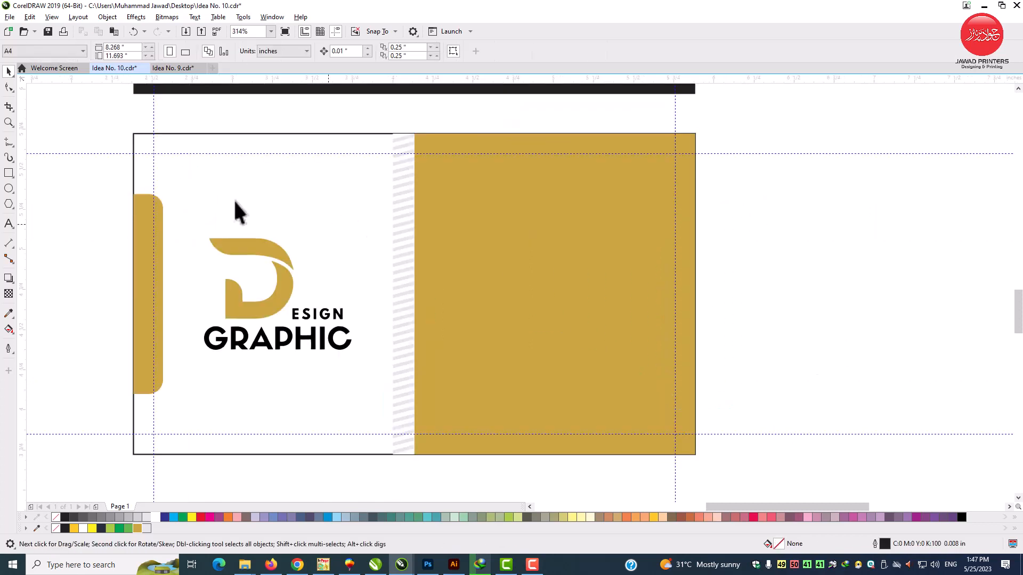
left_click(9, 174)
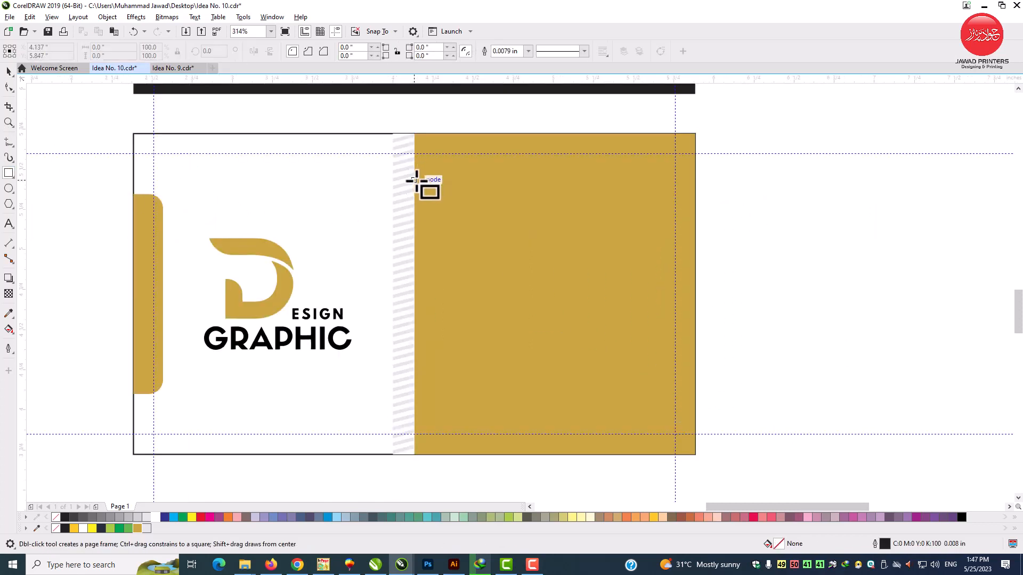
left_click_drag(414, 180, 696, 249)
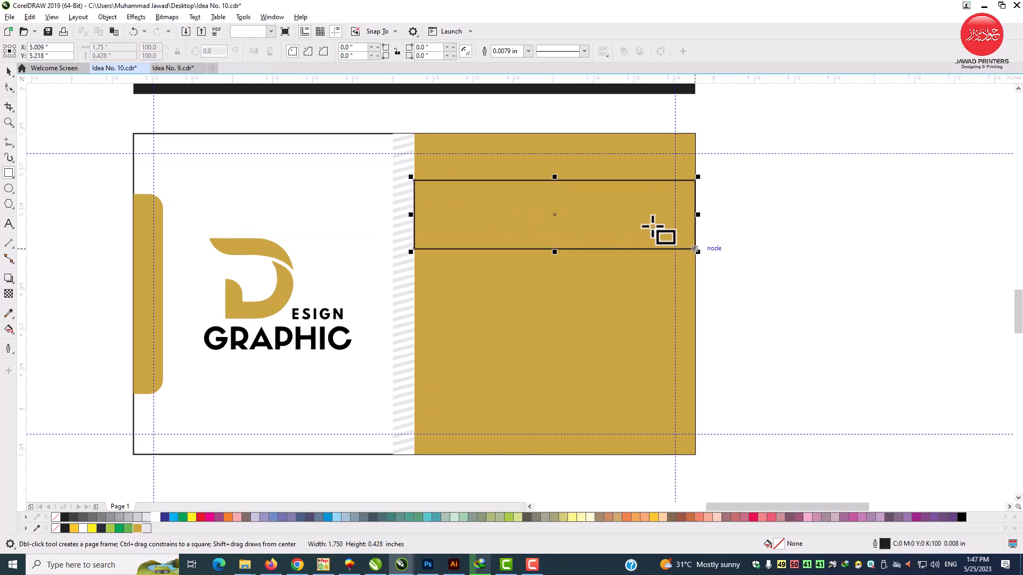
Align the new rectangle's top edge with the gold tab's top using a temporary horizontal guideline, and delete that guideline
key("space")
left_click_drag(441, 80, 423, 195)
left_click_drag(561, 226, 561, 239)
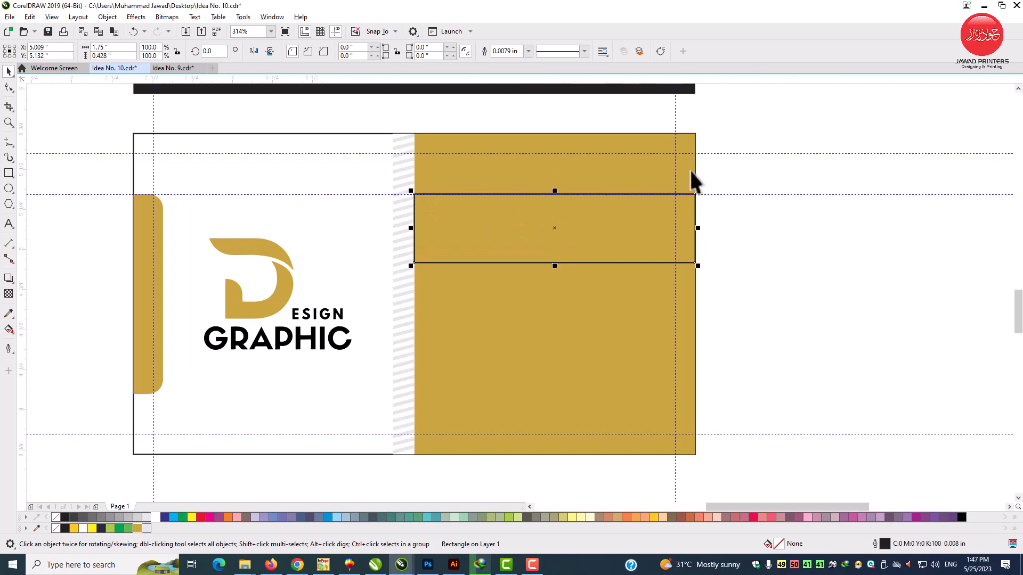
left_click(736, 193)
key("Delete")
Fill the rectangle across the lower card's gold area with black and remove its outline
left_click(635, 225)
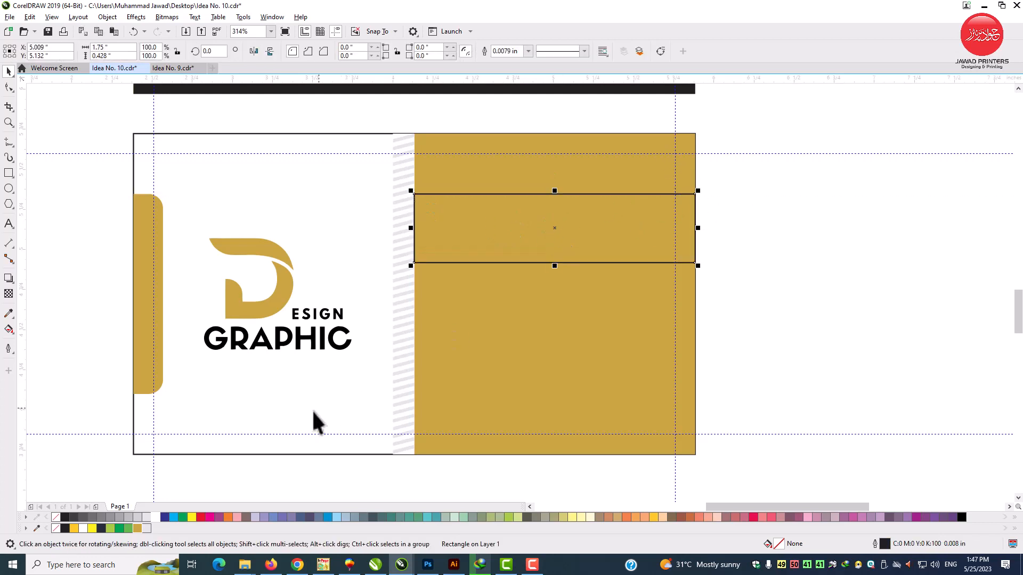
left_click(65, 530)
right_click(56, 528)
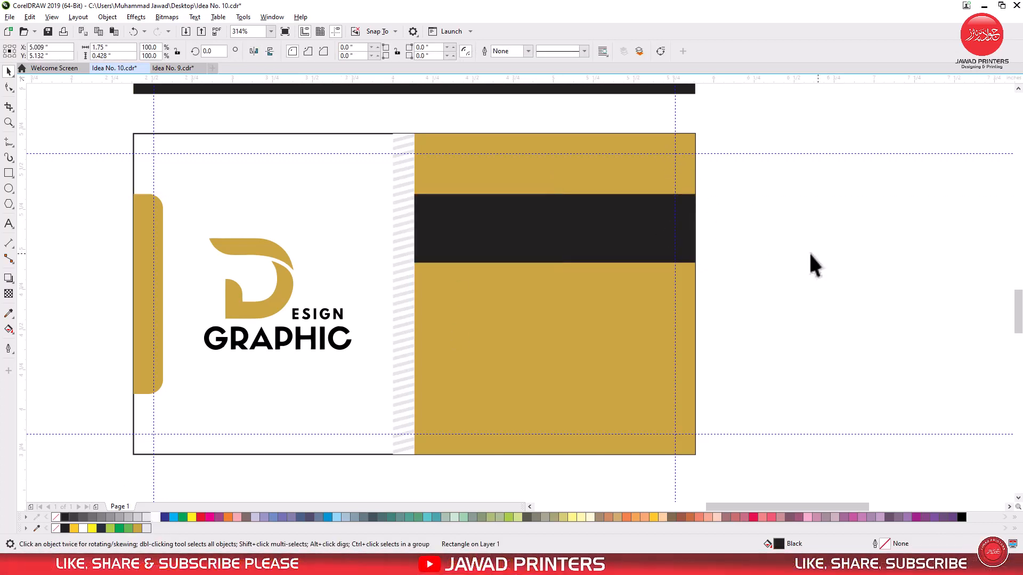
left_click(810, 254)
Move the grouped name and job title text onto the black band on the lower card
left_click(534, 244)
scroll(489, 248, "down", 1)
left_click(217, 222)
left_click(224, 224)
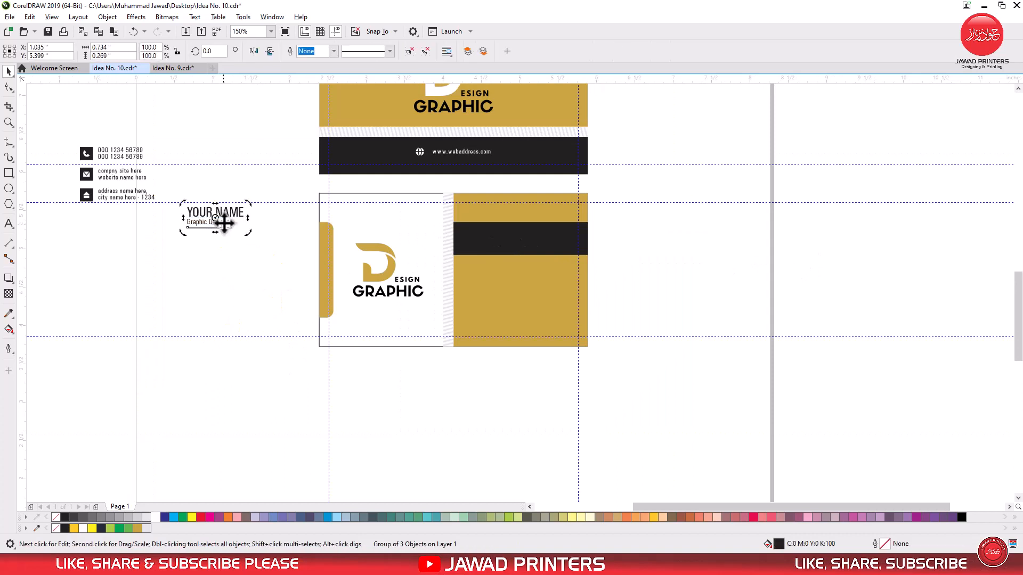
left_click_drag(224, 224, 503, 245)
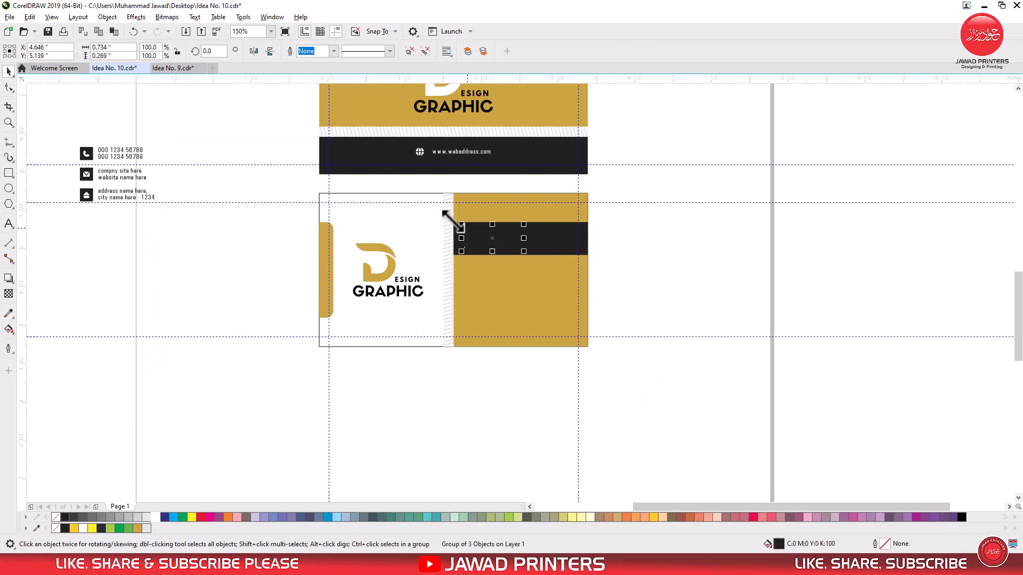
Shift the name and job title group slightly toward the striped band and ungroup it
key("z")
left_click_drag(427, 170, 555, 269)
key("space")
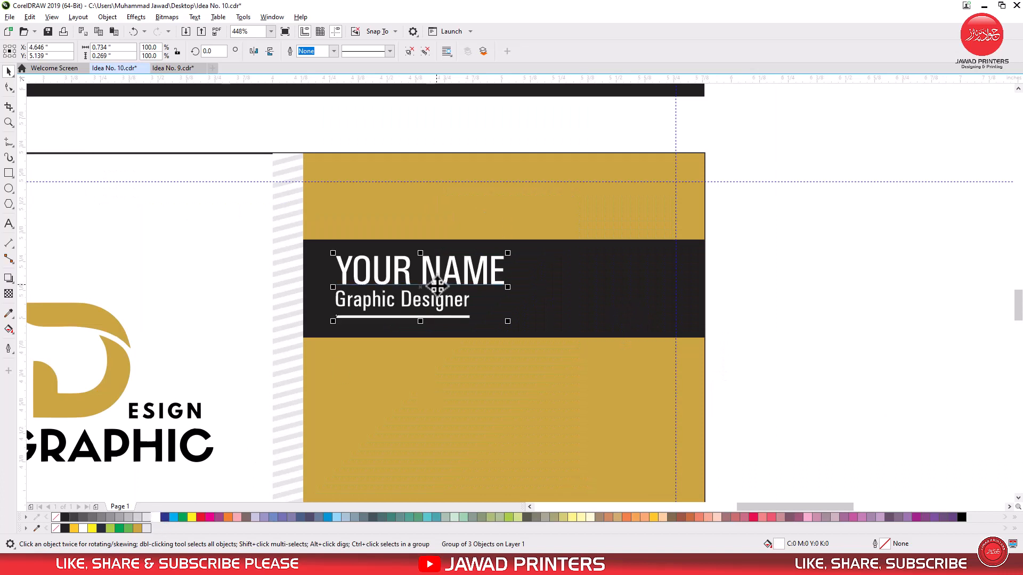
left_click_drag(437, 287, 427, 287)
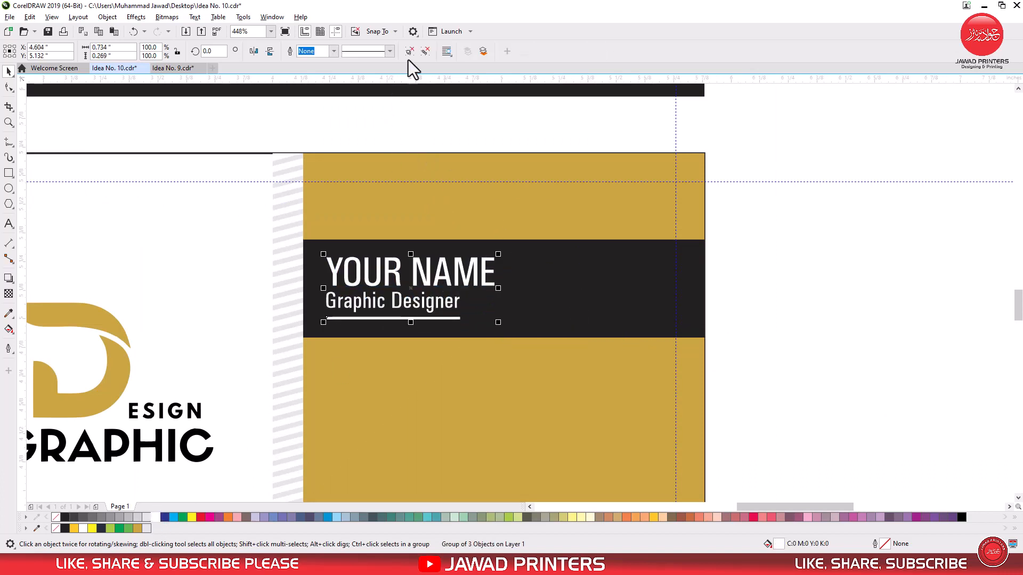
left_click(713, 217)
Recolor the thin line under the job title with the card's gold
left_click(453, 319)
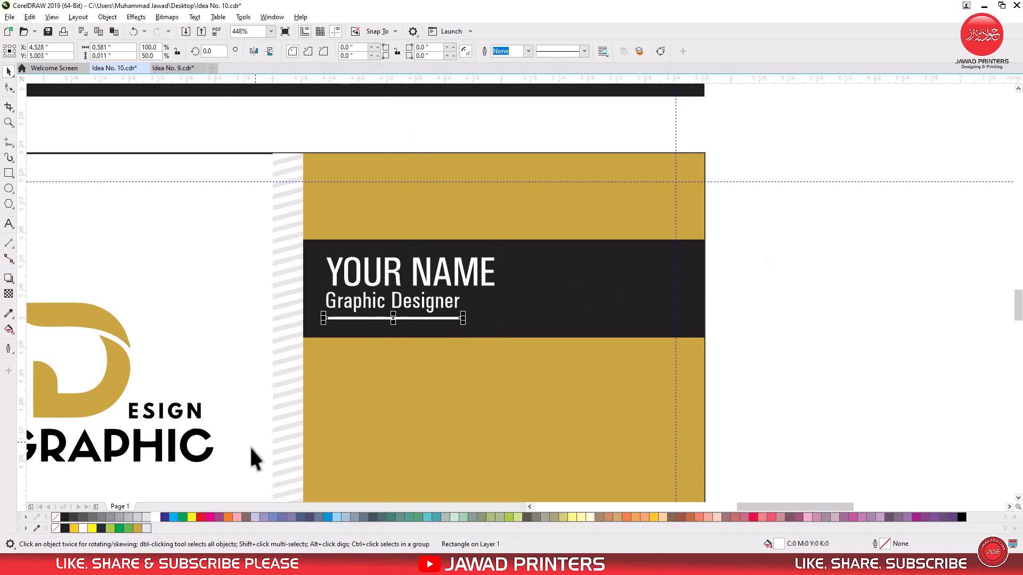
left_click(137, 529)
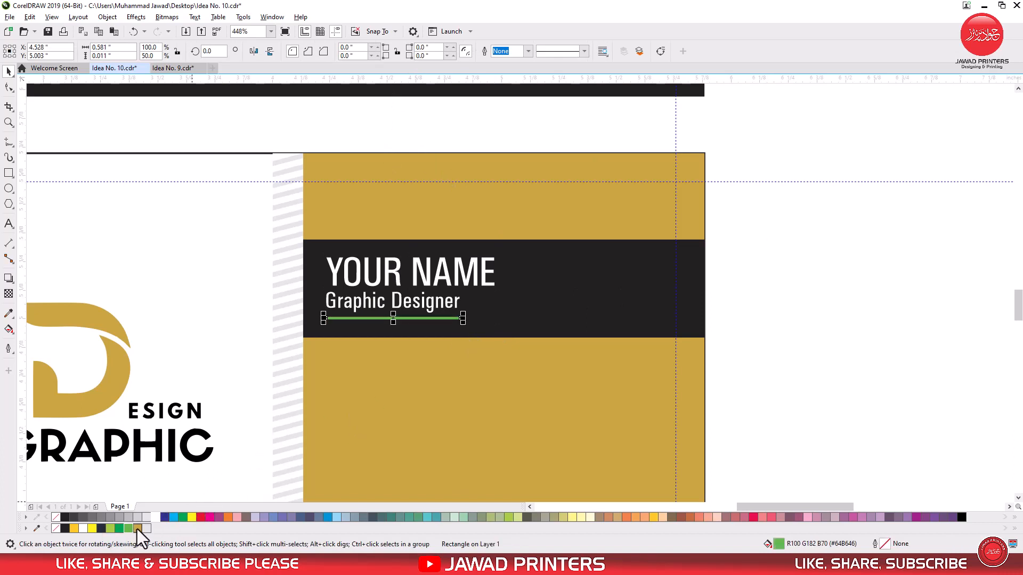
left_click(865, 293)
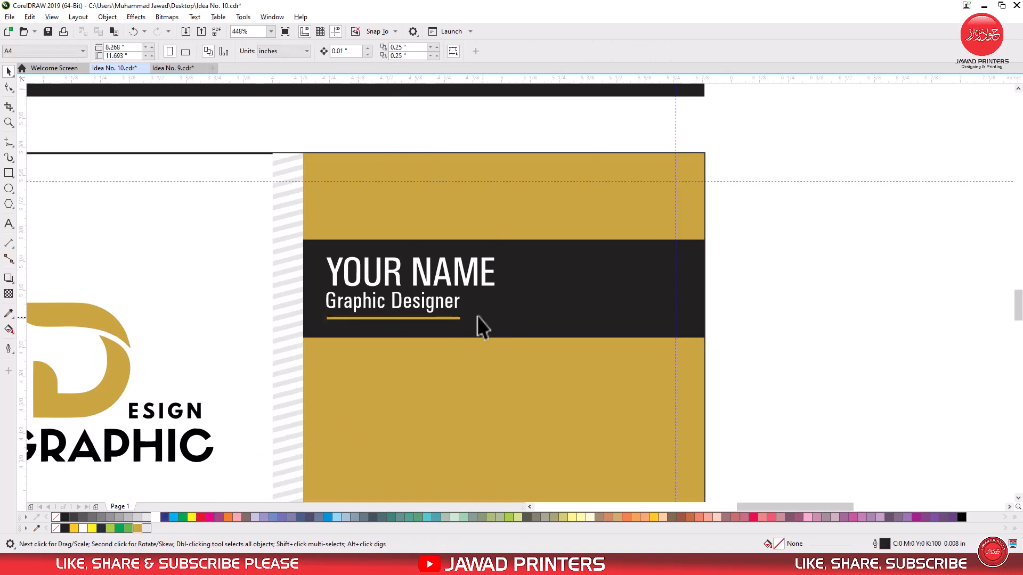
Make the word NAME in the YOUR NAME text gold and bold
double_click(418, 280)
left_click_drag(412, 270, 524, 277)
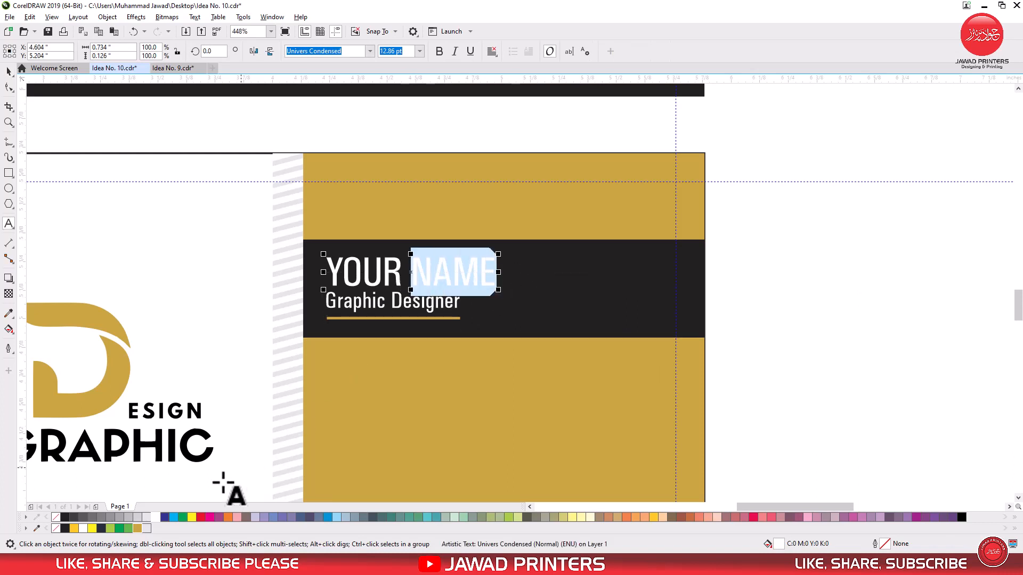
left_click(138, 528)
left_click(443, 52)
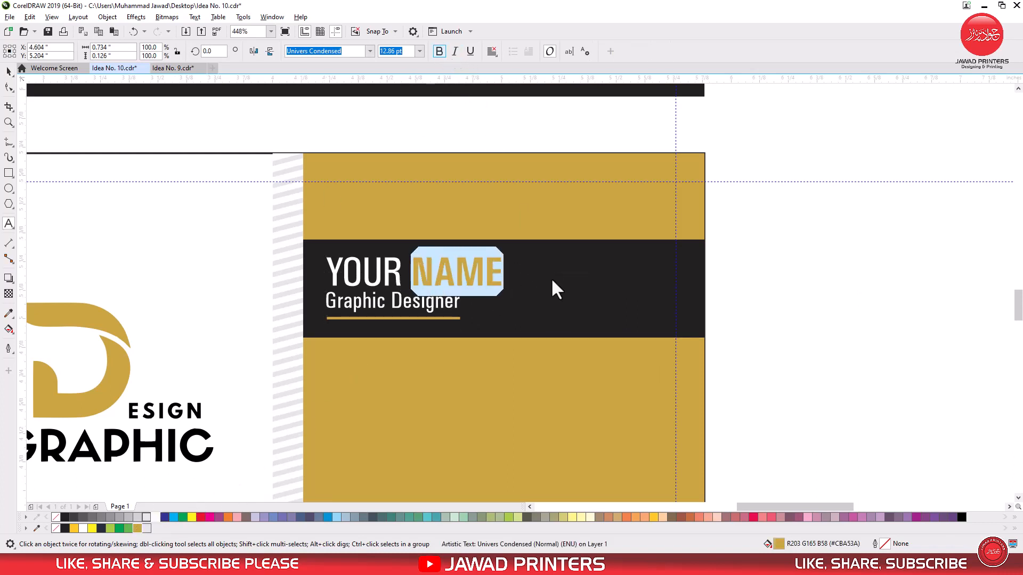
key("ctrl+space")
left_click(722, 275)
Move the contact icons and text onto the lower card's gold area, left-aligned with the name text above
scroll(491, 259, "down", 3)
key("z")
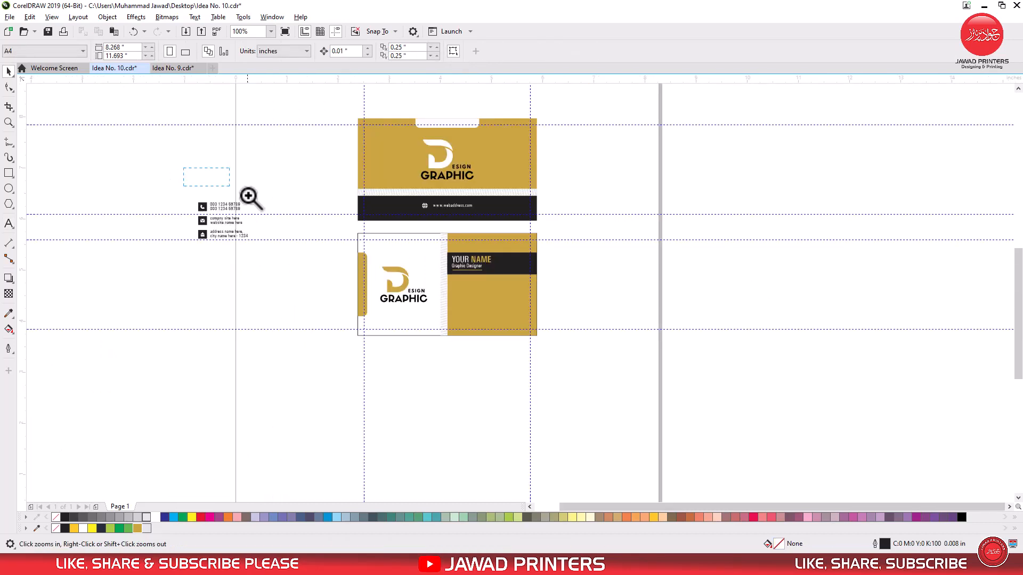
left_click(274, 266)
left_click_drag(164, 168, 606, 306)
key("z")
left_click_drag(457, 205, 736, 377)
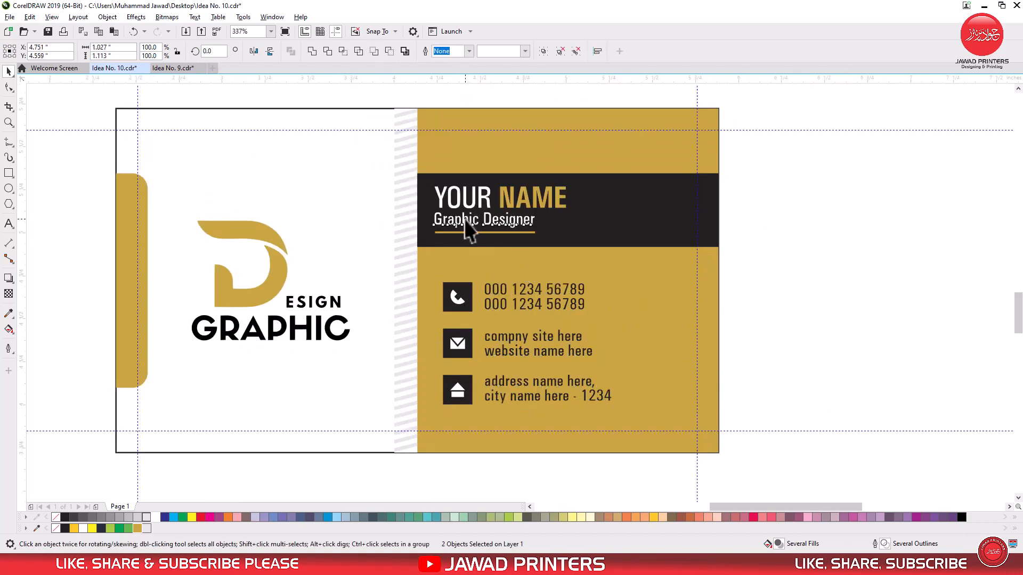
key("Left")
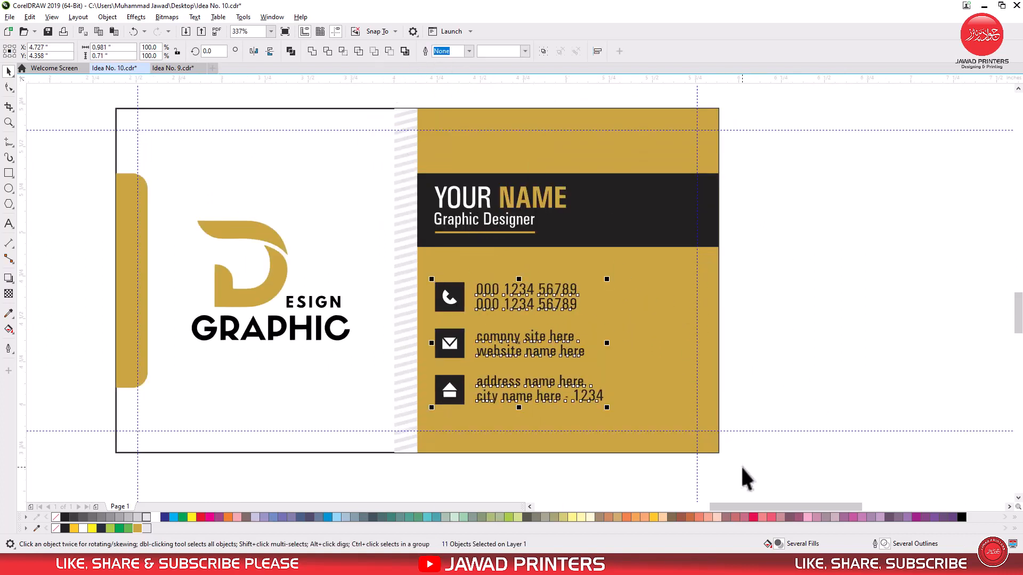
Fill the three contact text blocks with white, leaving their icon squares black
left_click(147, 517)
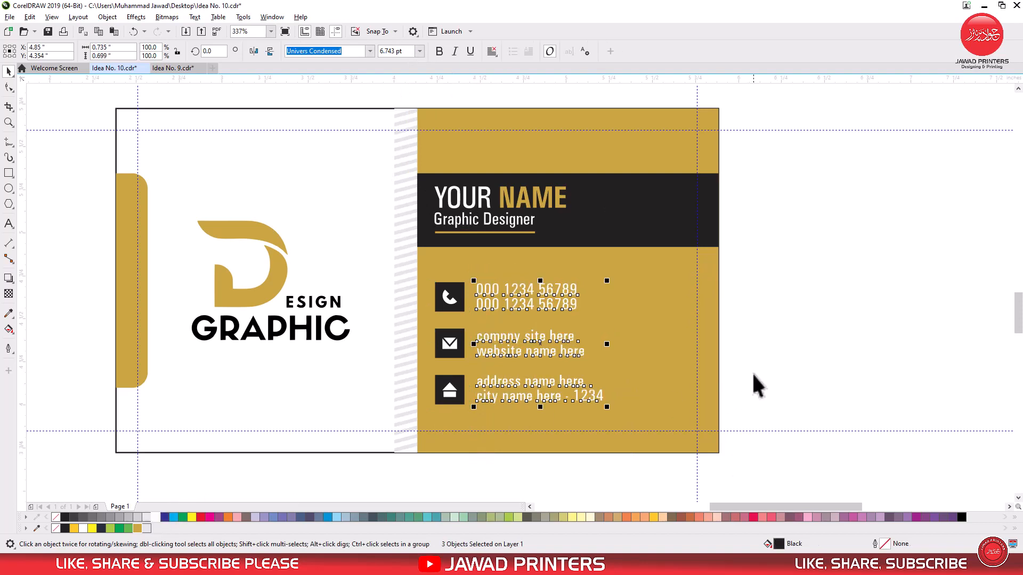
scroll(697, 379, "down", 3)
key("F2")
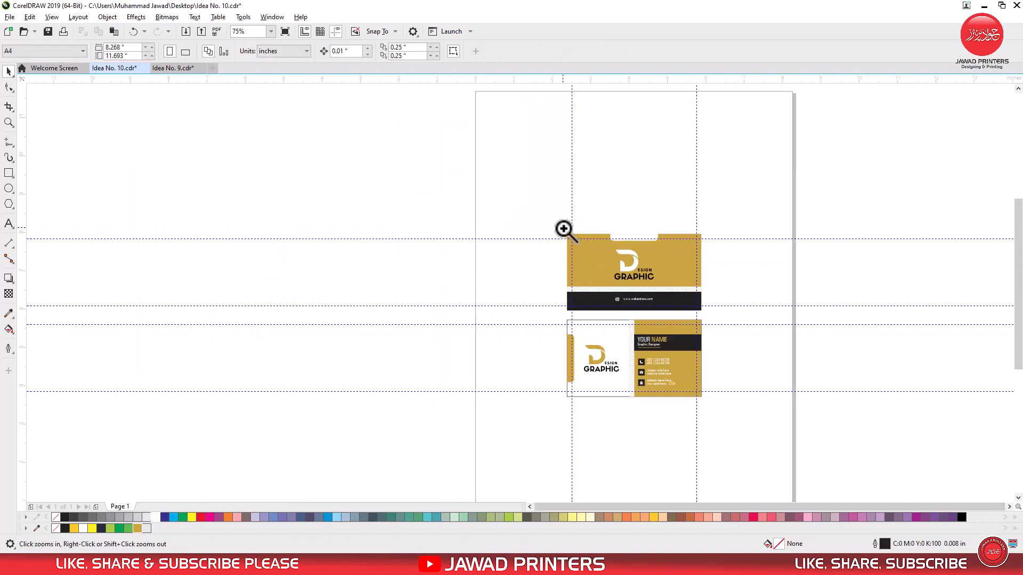
key("shift+F2")
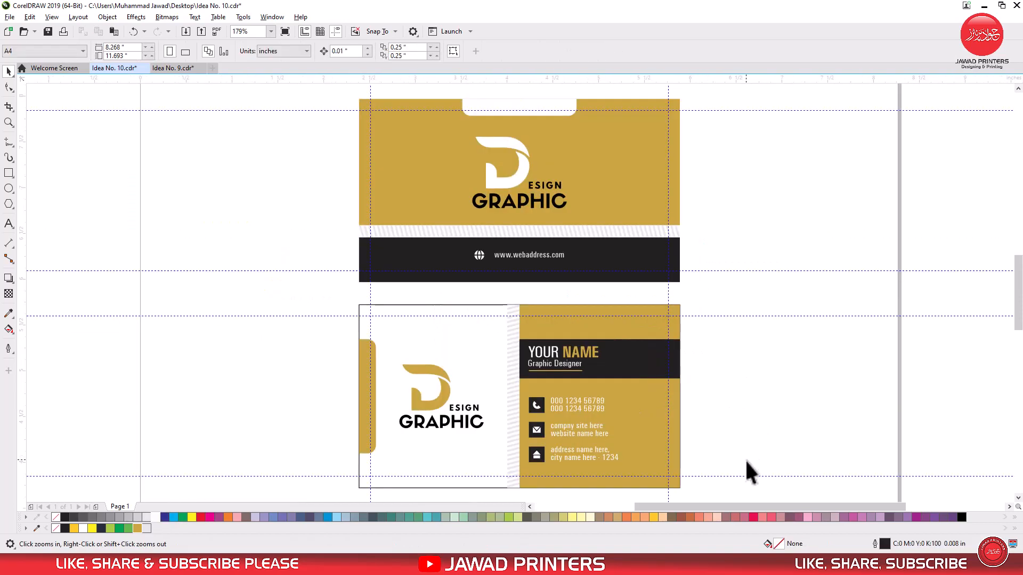
Delete all the horizontal and vertical guidelines around the two cards
left_click(746, 475)
key("Delete")
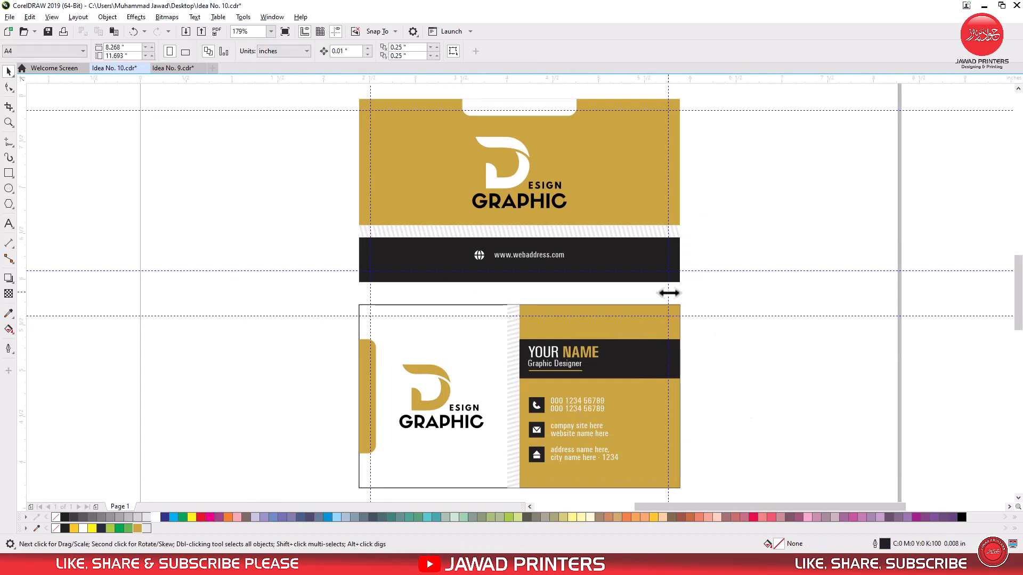
left_click(668, 292)
key("Delete")
left_click(717, 316)
key("Delete")
left_click(730, 271)
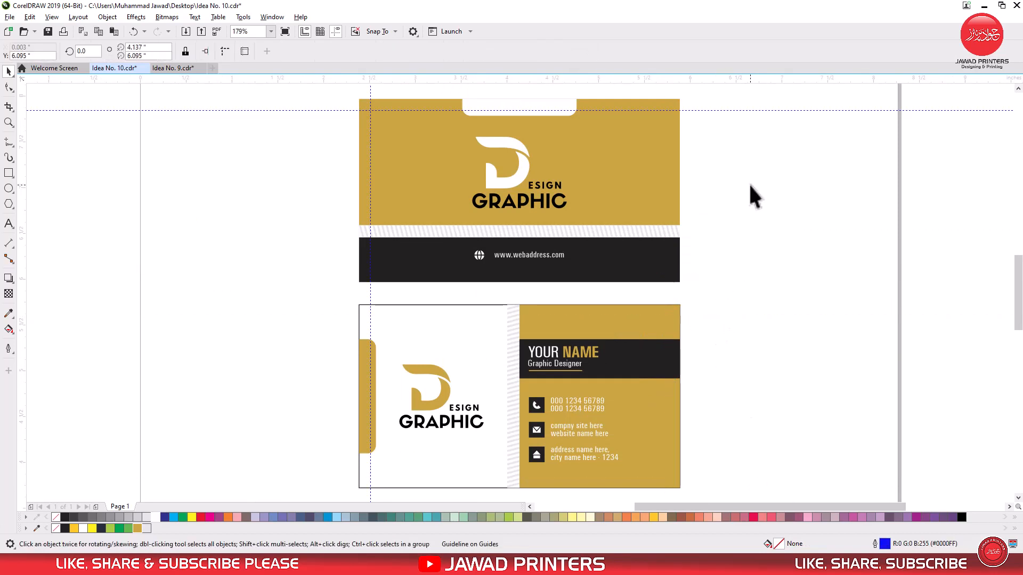
key("Delete")
left_click(730, 111)
key("Delete")
Remove the lower card's outline and move the whole card up, closer to the upper card
left_click(488, 332)
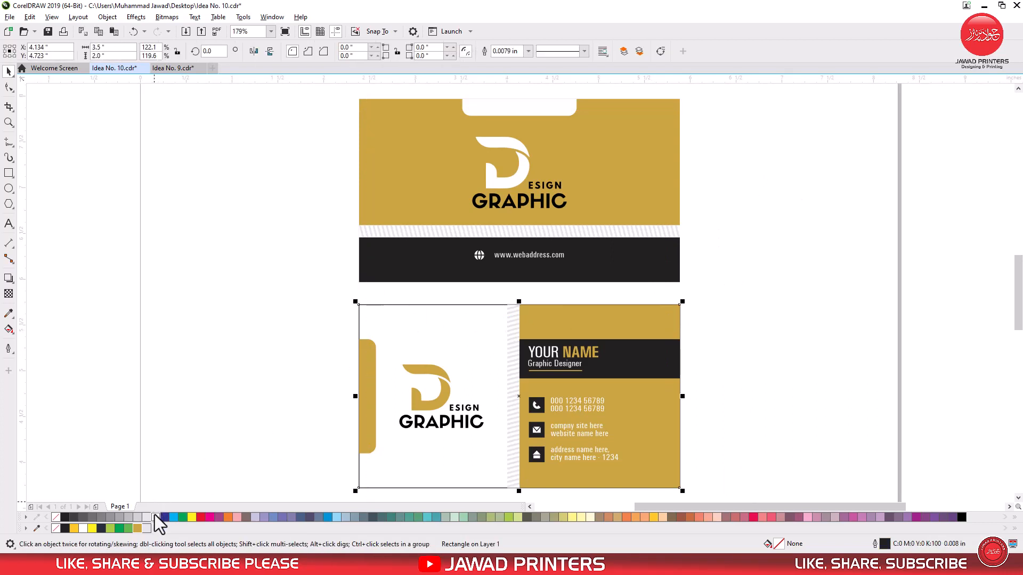
right_click(56, 529)
left_click_drag(299, 289, 737, 519)
left_click_drag(601, 321, 602, 313)
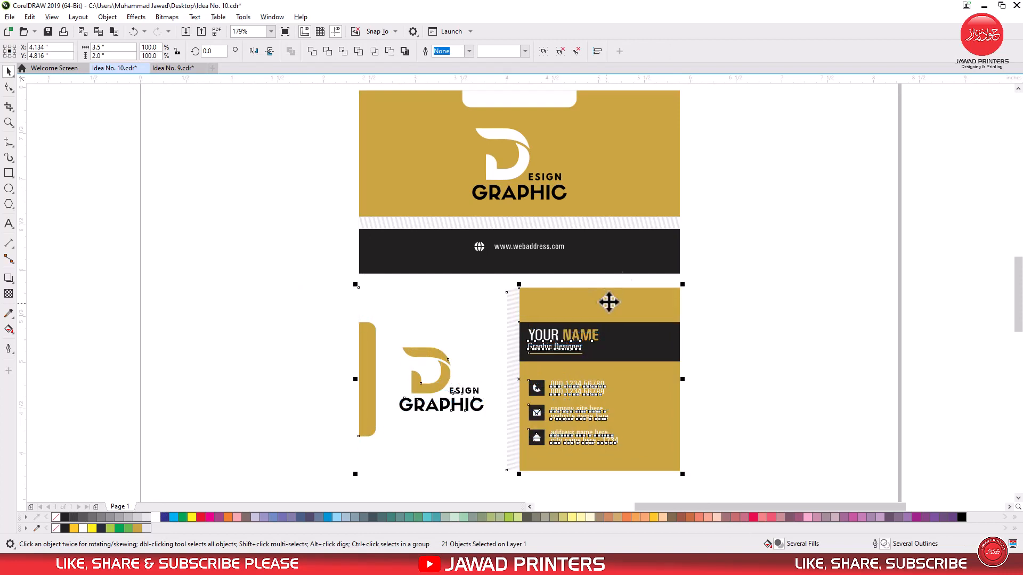
Select both cards and examine the complete design in a full-screen preview
left_click(644, 182, "shift")
scroll(463, 100, "up", 1)
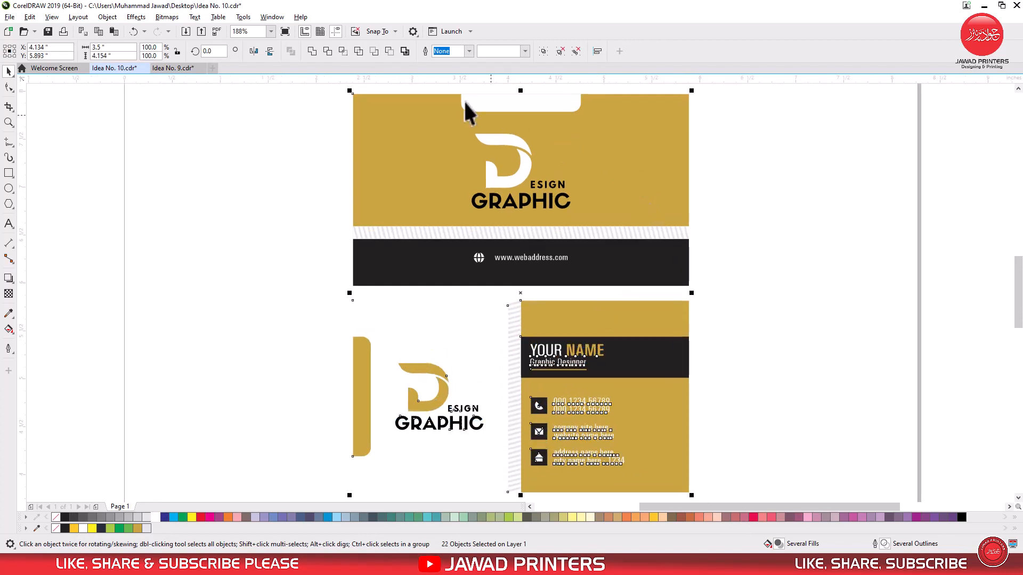
left_click(286, 32)
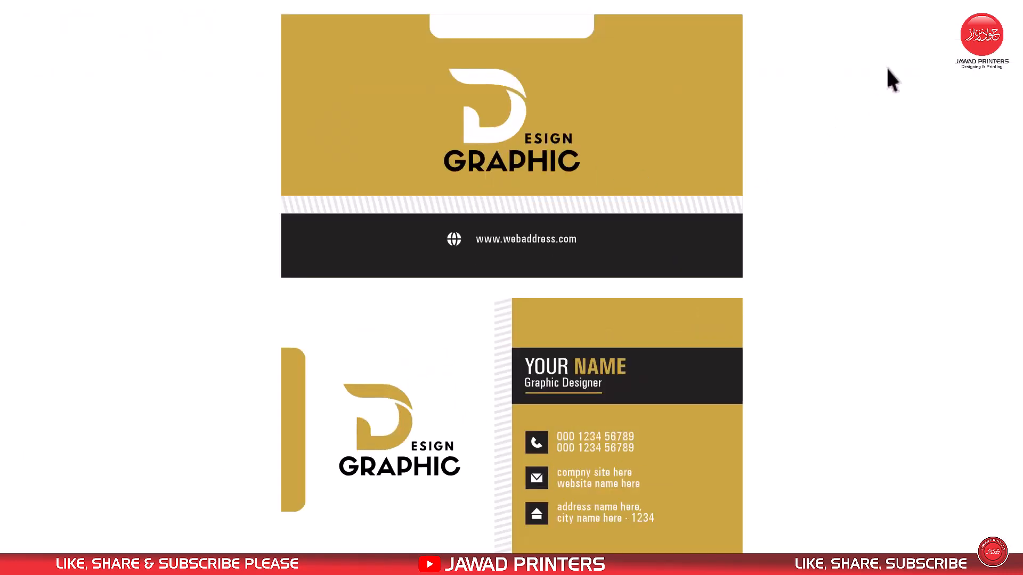